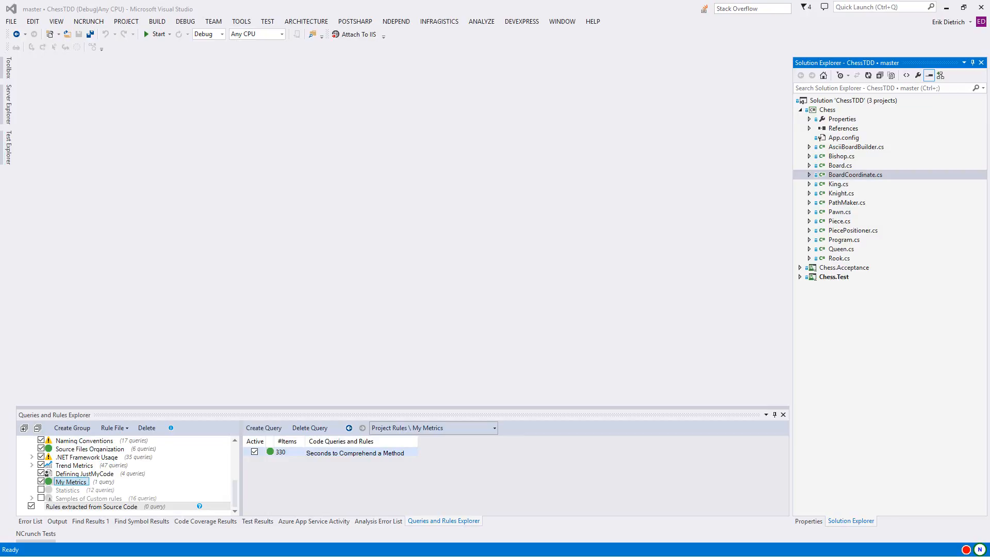
Open BoardCoordinate.cs and show cyclomatic complexity beside each method.
click(324, 458)
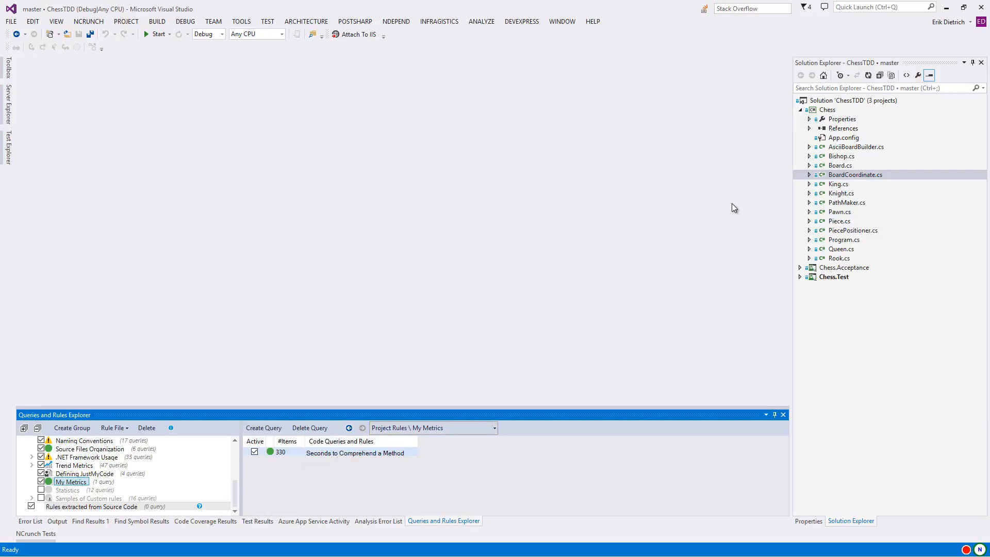
double_click(854, 175)
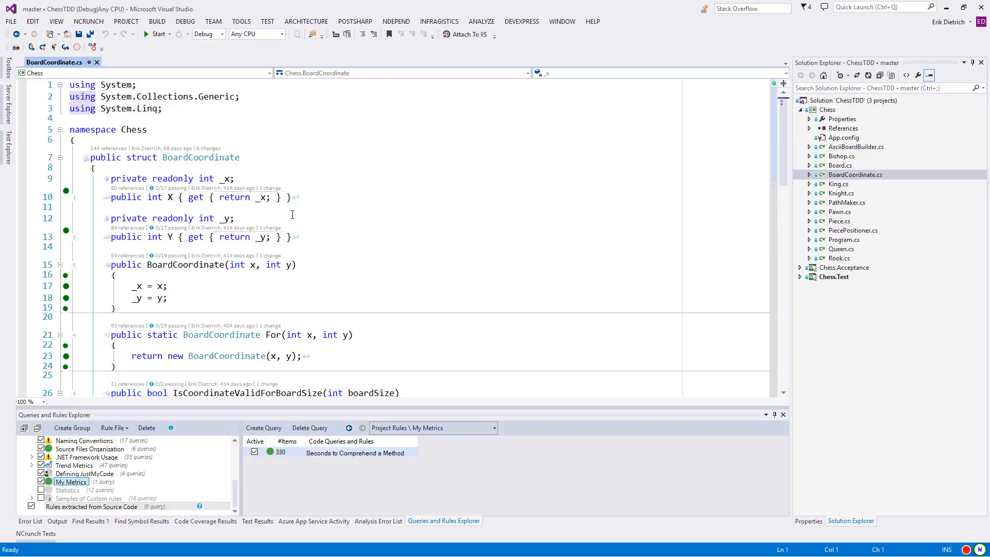
scroll(323, 208, down, 3)
scroll(323, 210, down, 3)
scroll(323, 209, down, 2)
scroll(324, 210, down, 1)
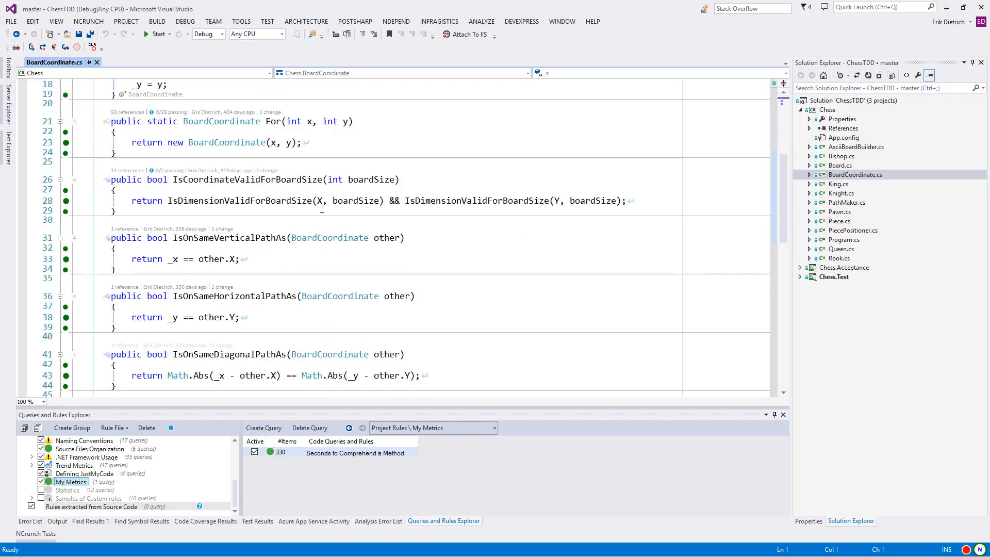
right_click(77, 296)
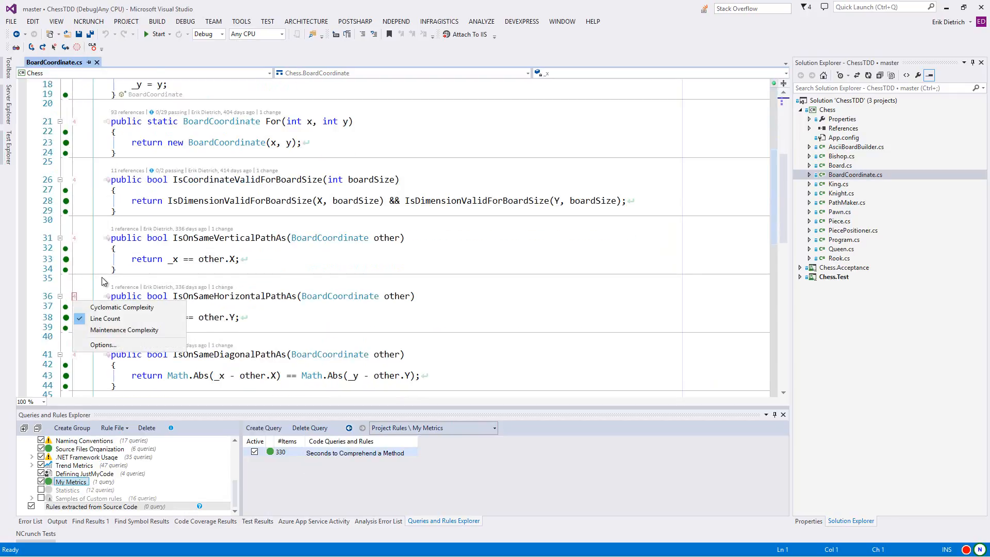
click(116, 307)
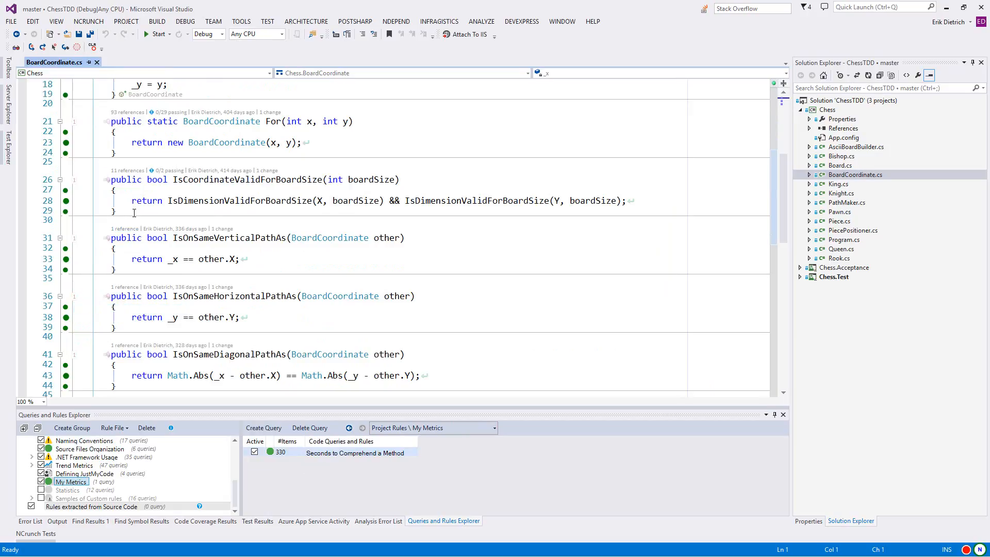
right_click(77, 296)
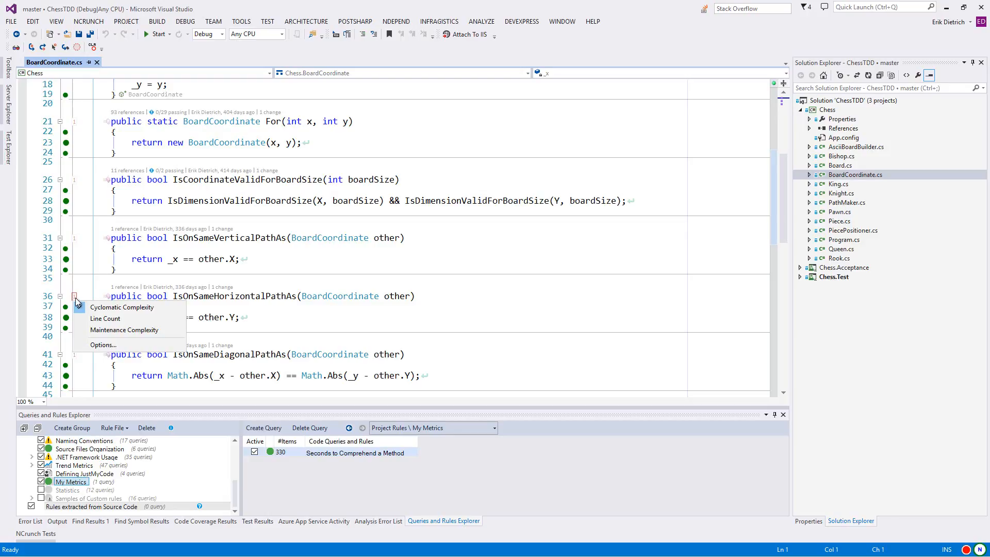
click(78, 302)
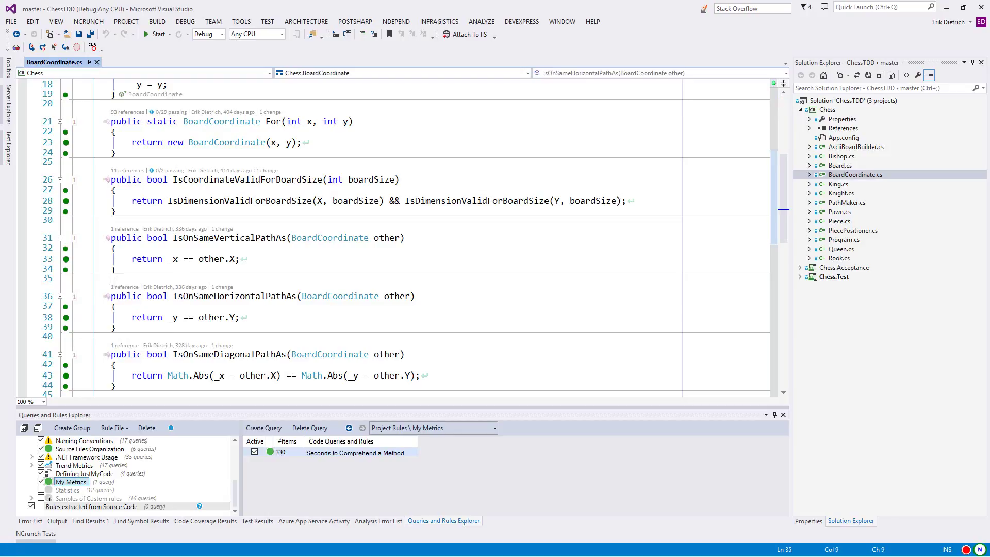
Switch the per-method metric to maintenance complexity, then settle on line counts (4 per method).
right_click(76, 301)
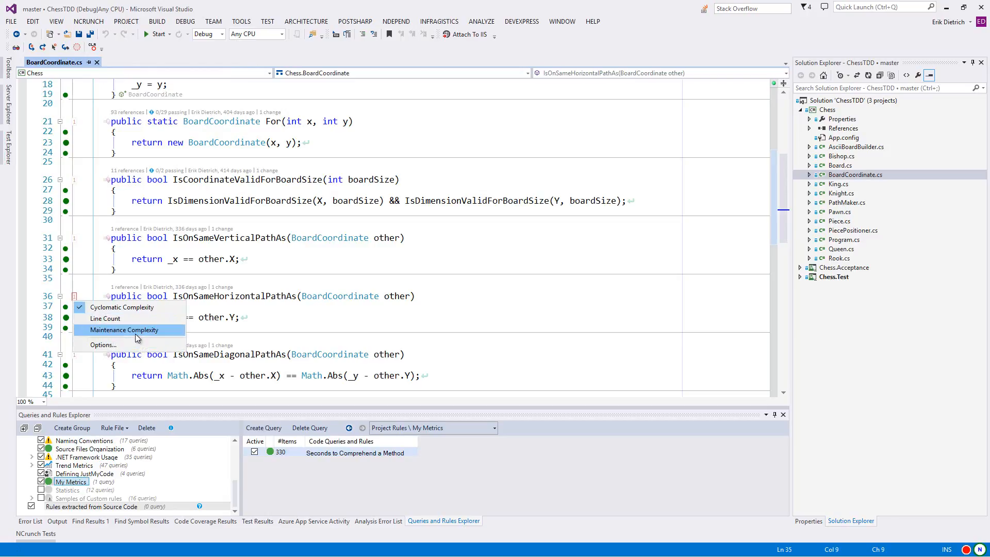
click(124, 331)
right_click(77, 298)
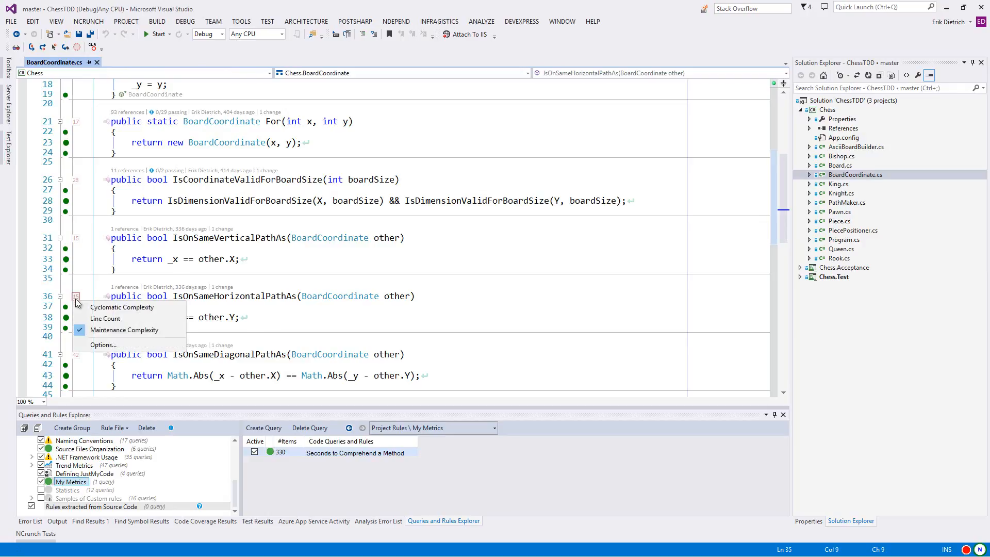
click(129, 317)
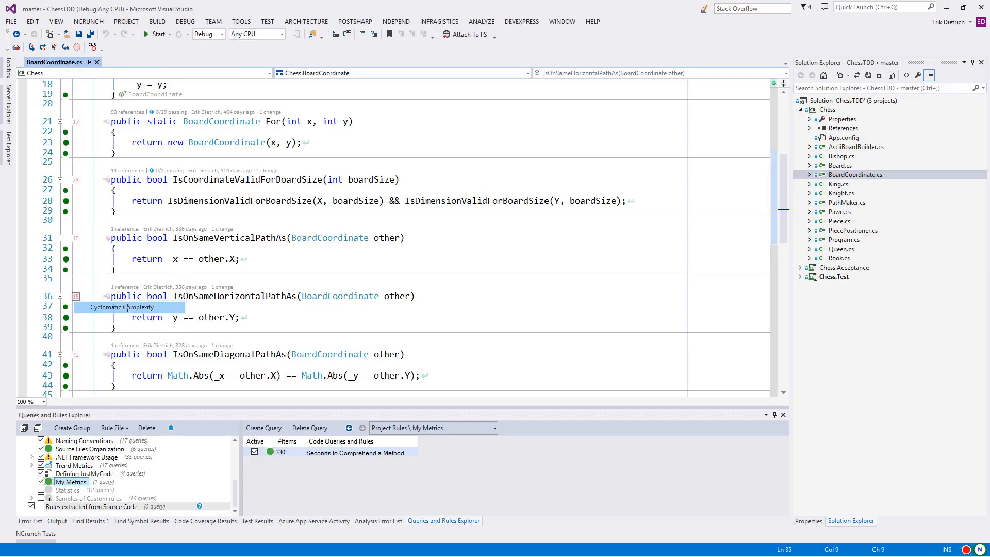
click(76, 296)
click(124, 319)
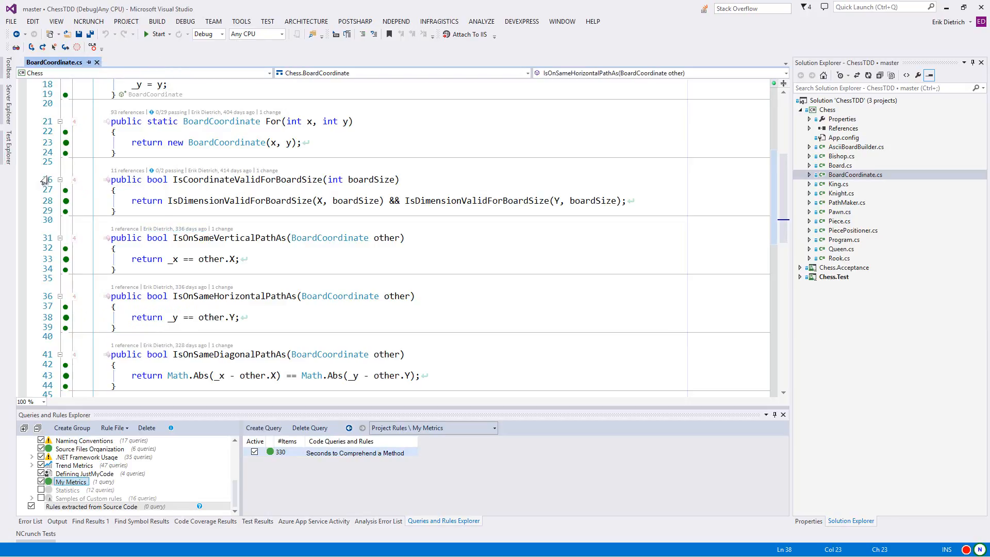
click(132, 212)
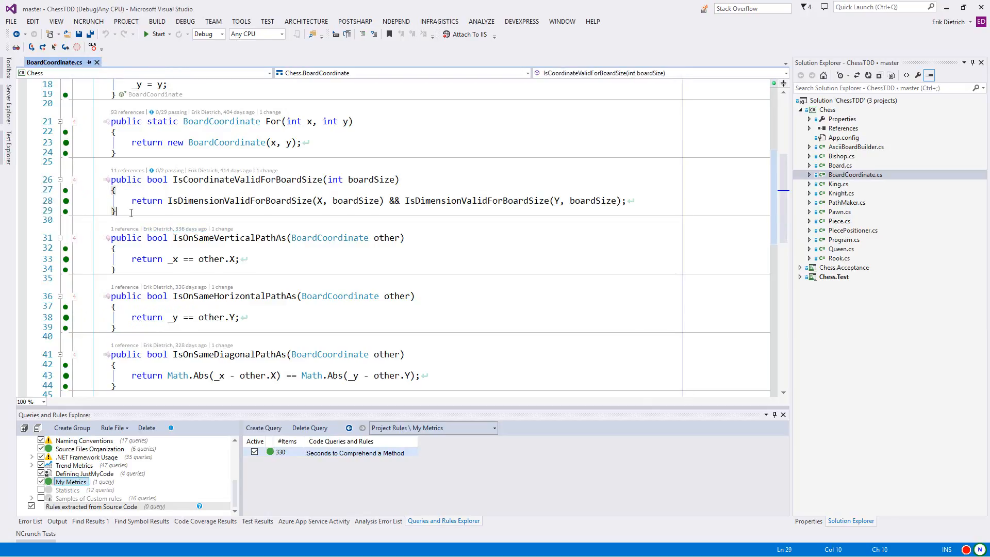
scroll(148, 201, up, 5)
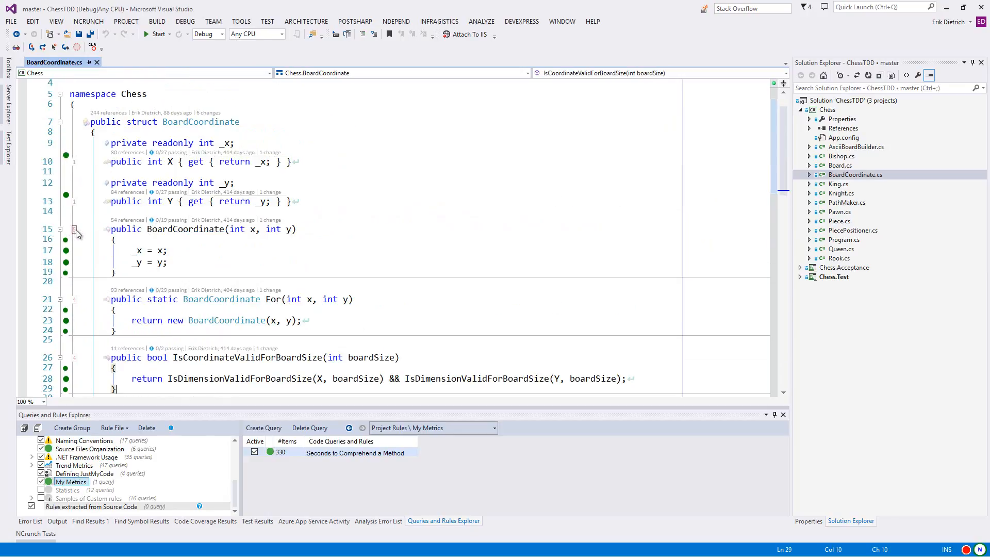
click(169, 262)
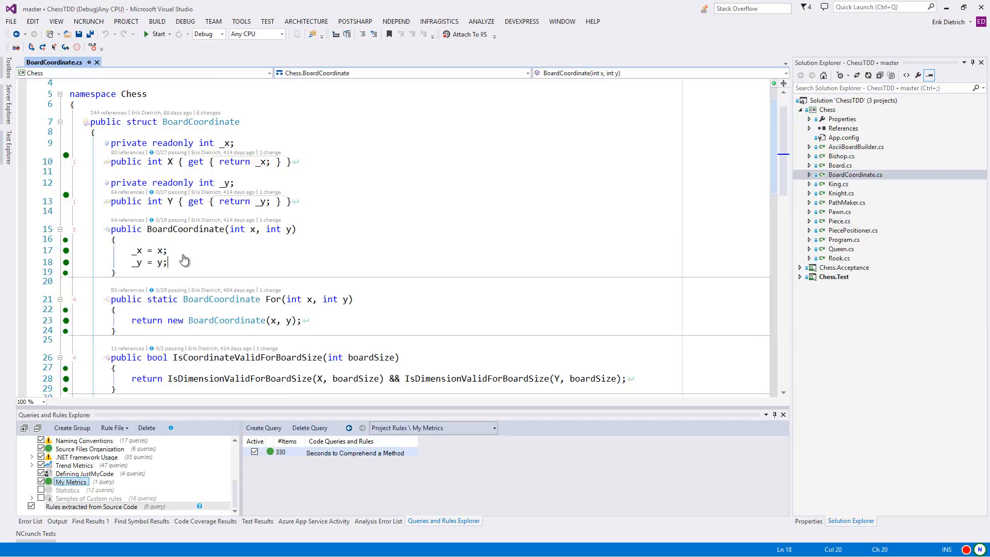
scroll(182, 262, down, 1)
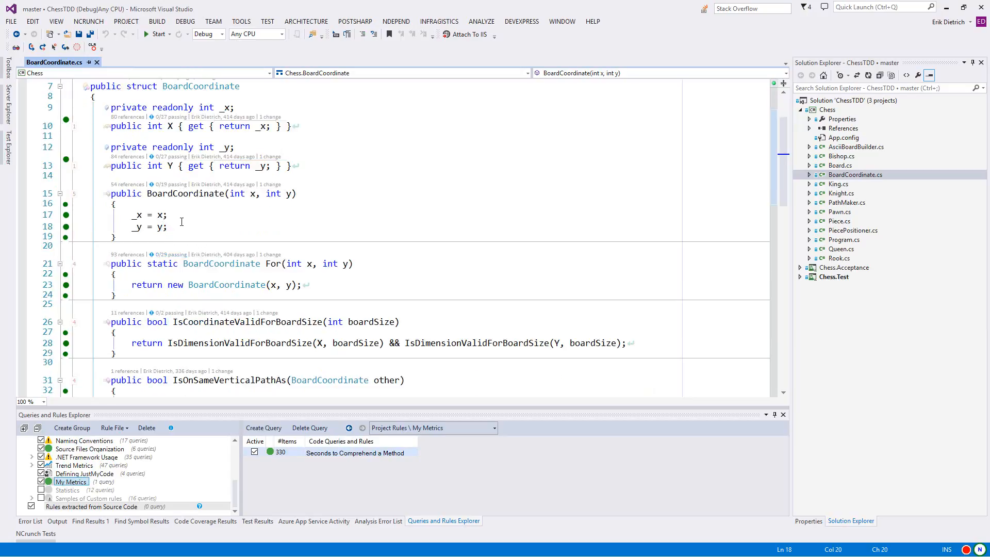
scroll(195, 227, up, 1)
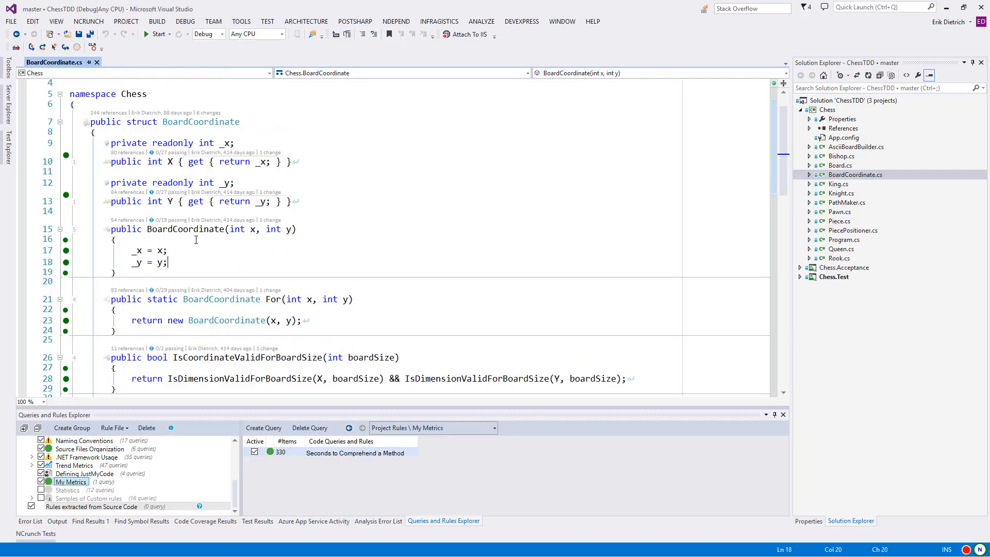
scroll(196, 240, down, 2)
scroll(196, 239, down, 1)
scroll(196, 240, down, 2)
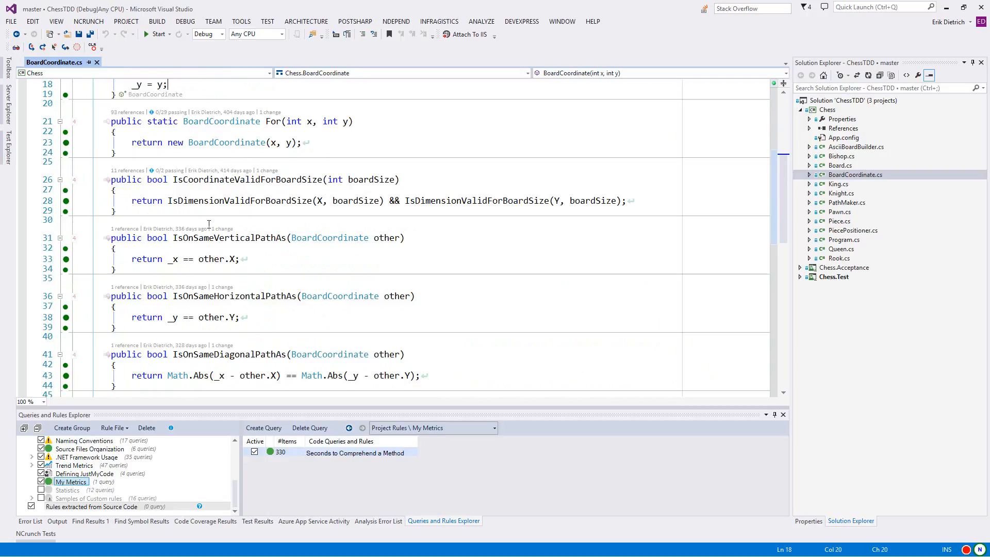
click(263, 428)
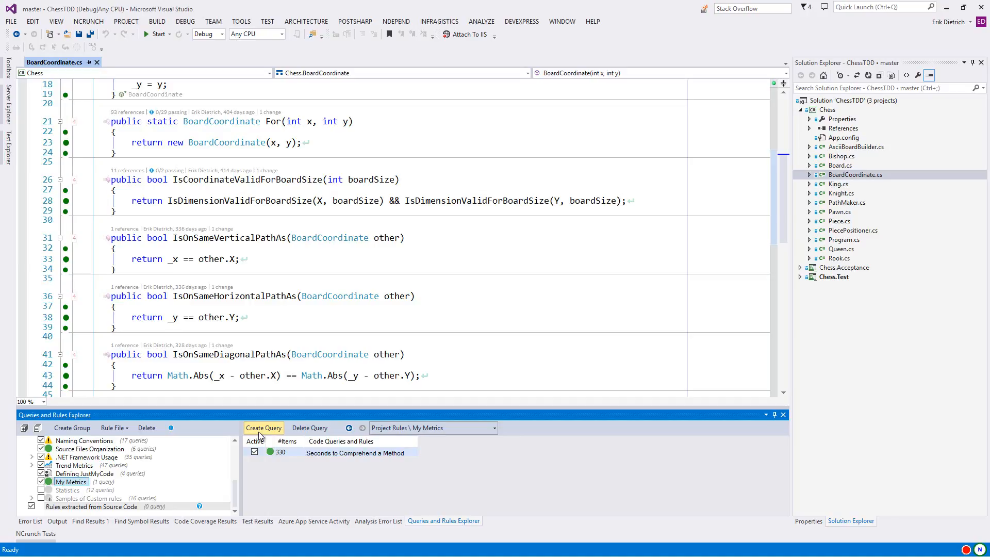
Create a new query named 'Lines of code in BoardCoordinate' and save it.
click(263, 429)
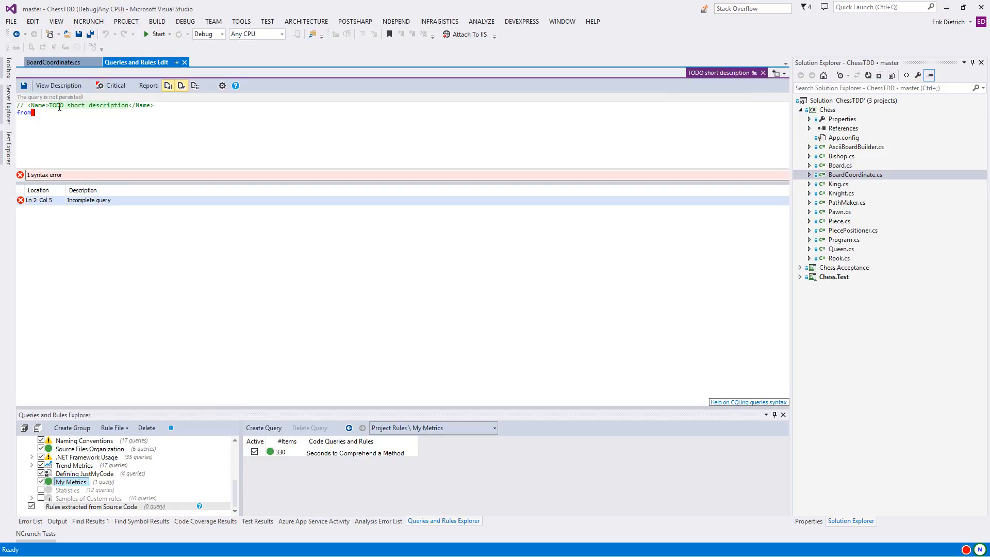
drag(51, 106, 124, 106)
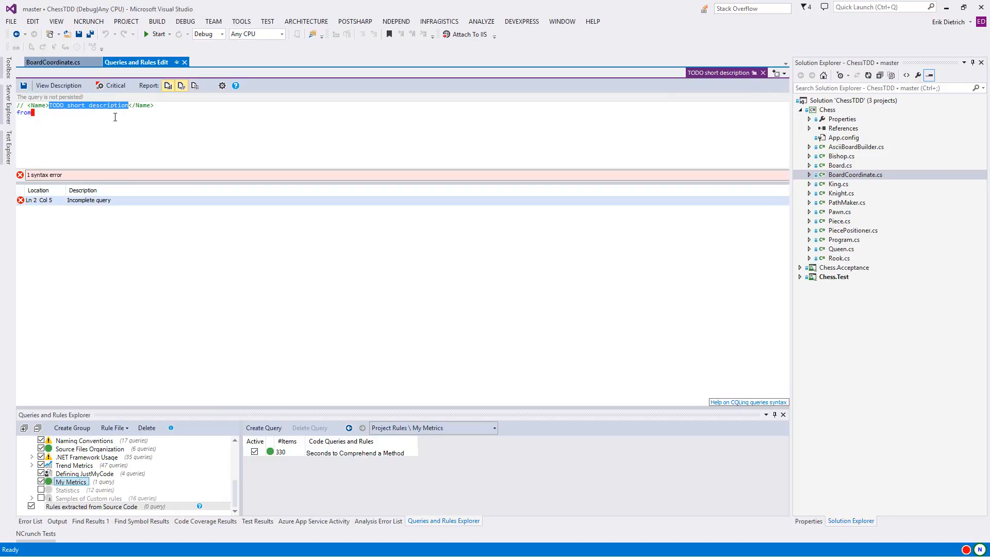
key(Delete)
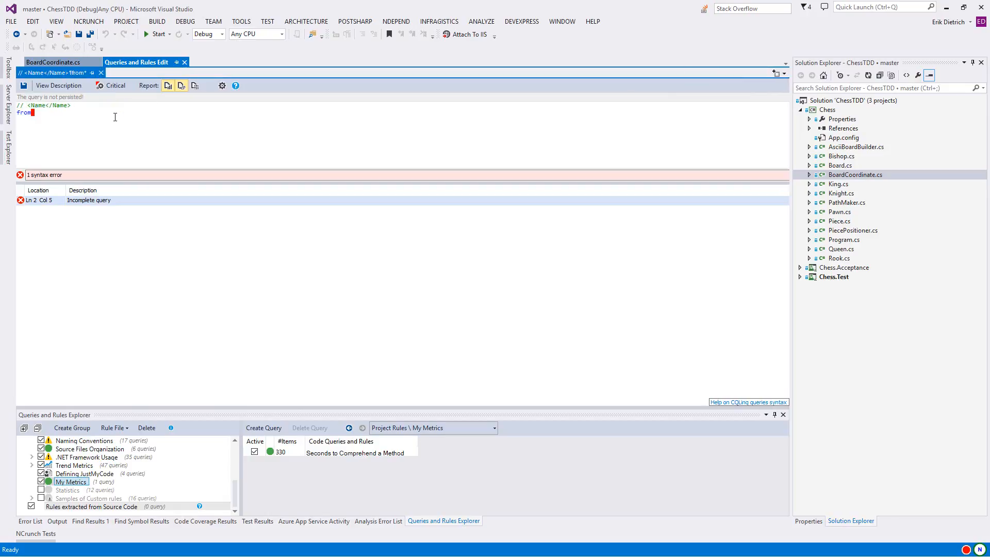
text(>)
text(L)
text(ines of code in )
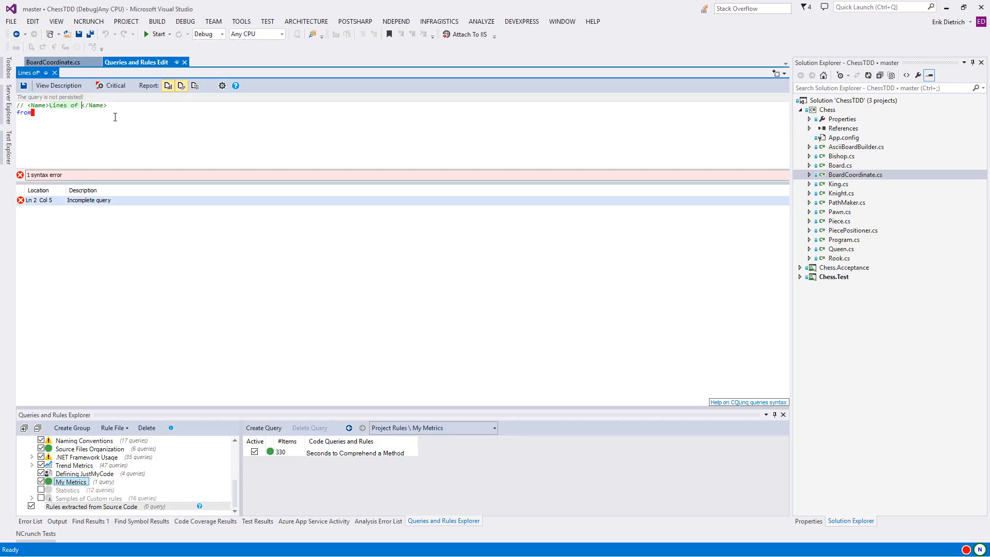
text(BoardCoordinat)
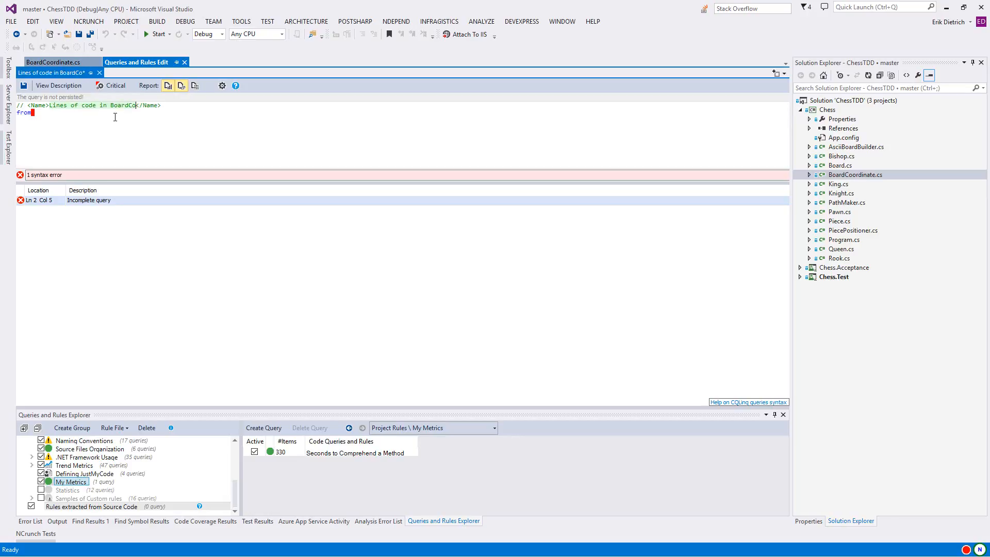
text(e)
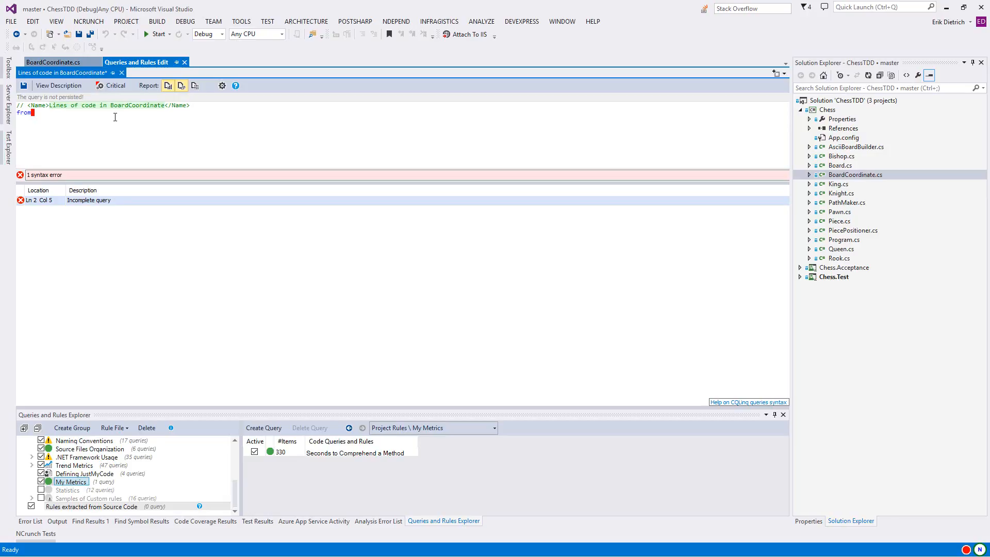
key(ctrl+s)
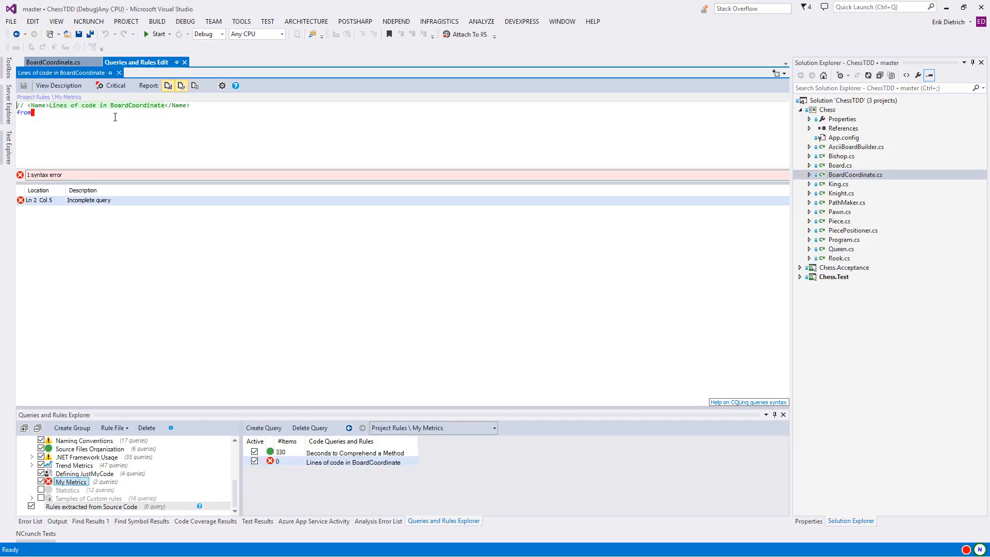
Select the My Metrics group and focus the new query's text for editing.
click(326, 469)
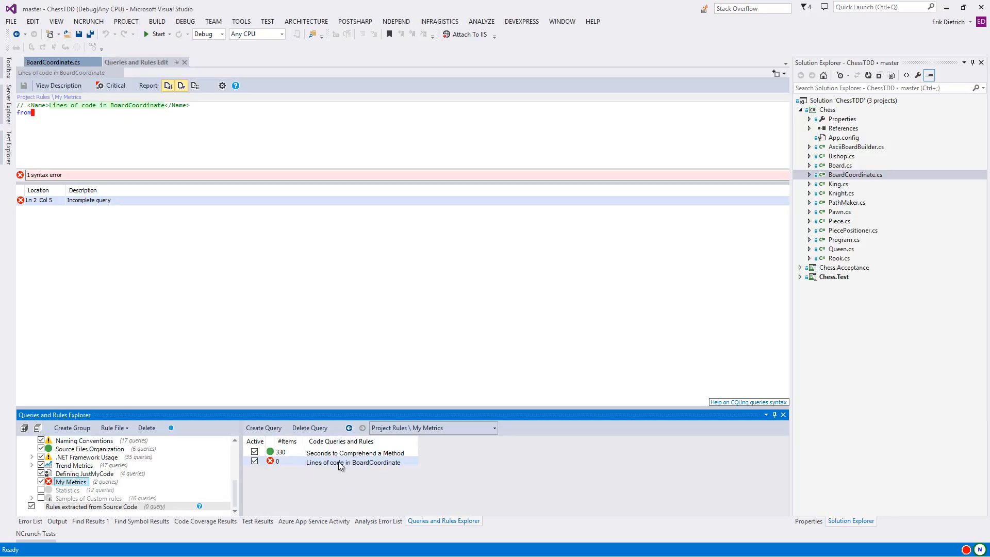
click(71, 482)
click(62, 118)
Replace 'from' with JustMyCode.Methods.Where filtering on ParentType.NameLike("BoardCoordinate").
key(BackSpace)
key(BackSpace)
key(BackSpace)
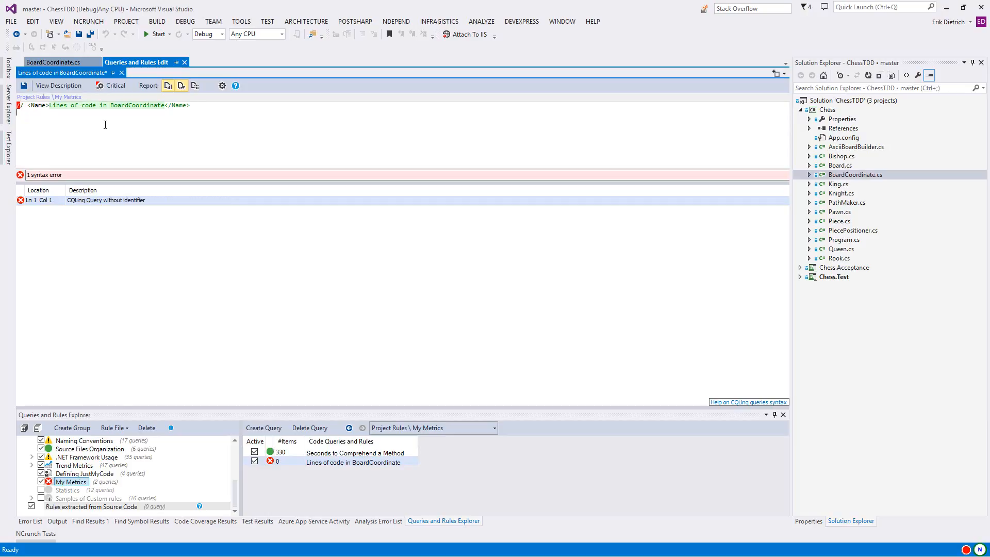
text(My)
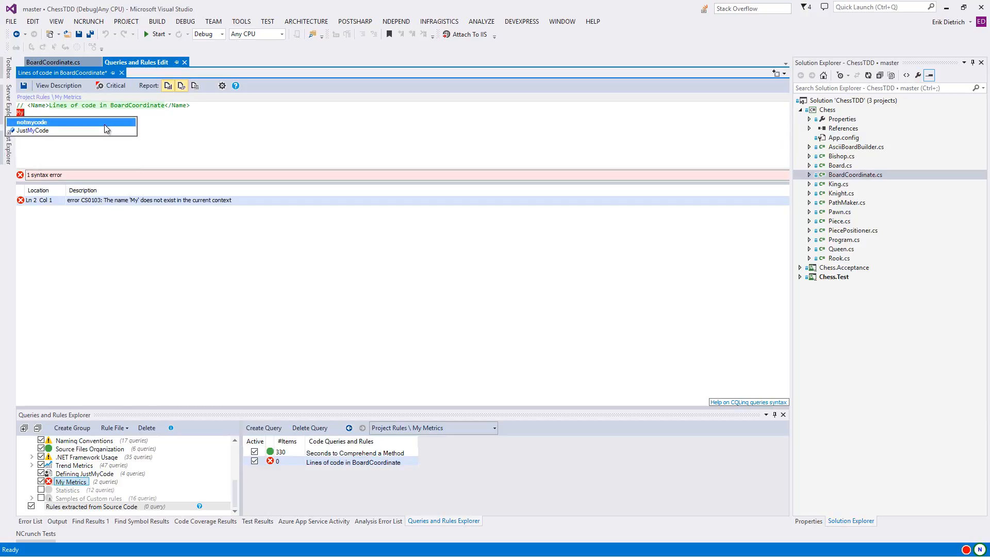
key(Down)
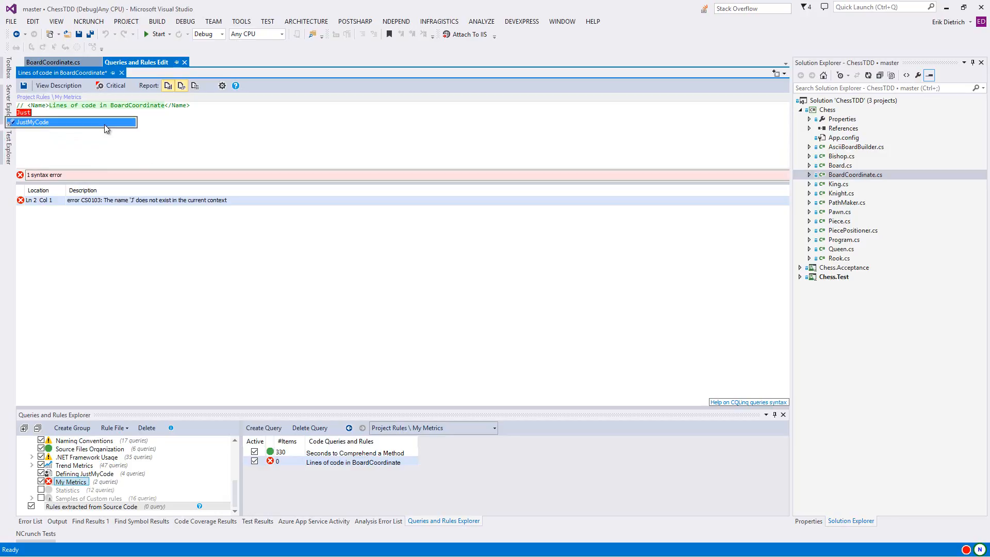
key(Return)
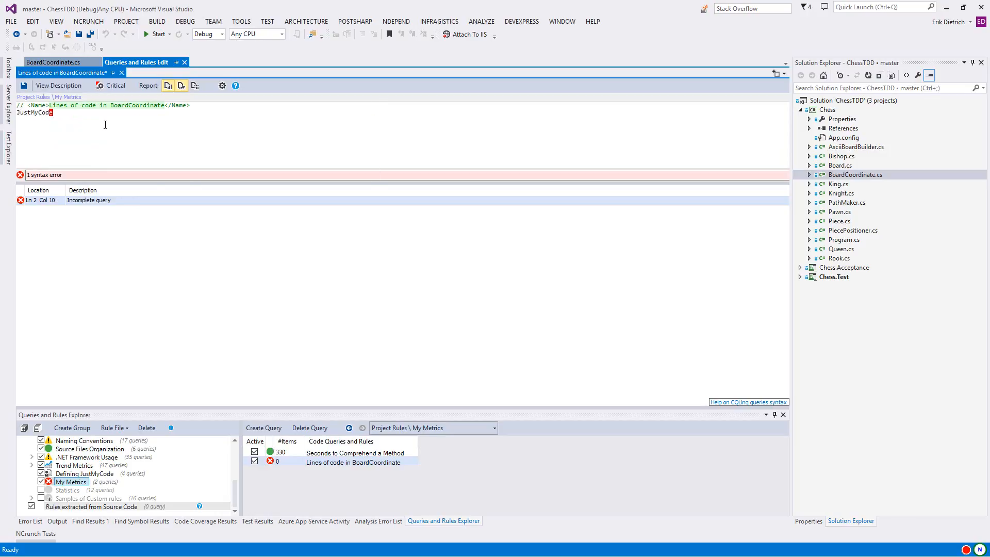
text(.)
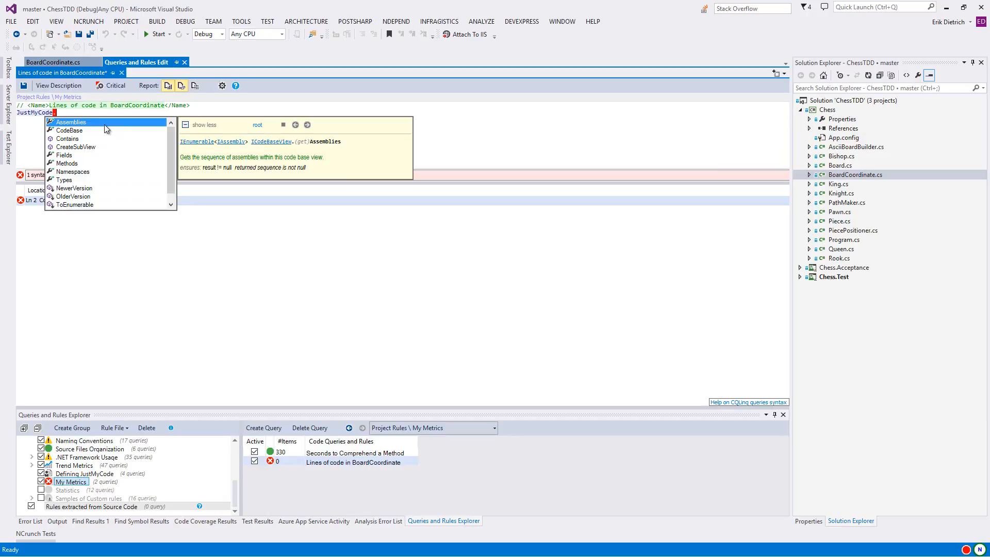
text(Methods)
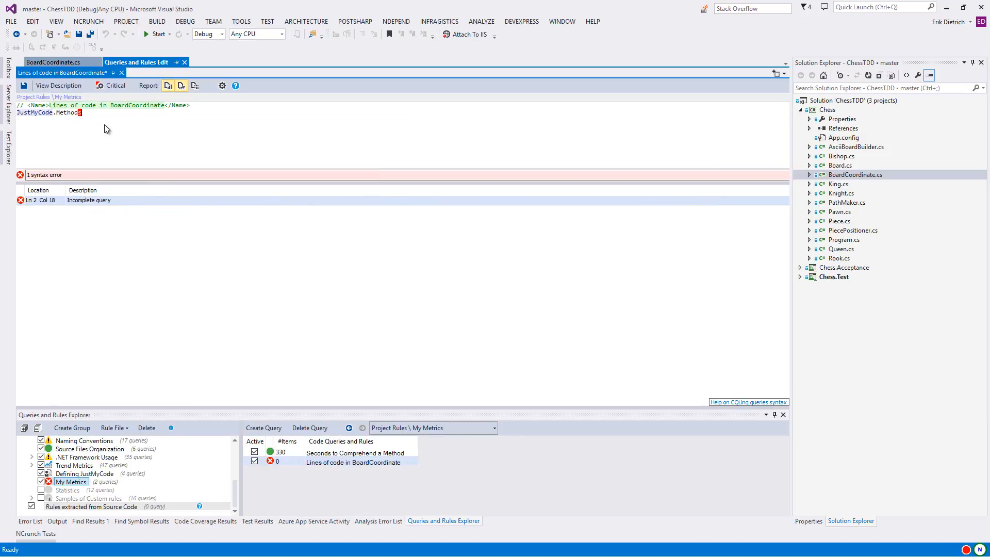
text(.Where(m )
text(=<)
key(BackSpace)
text(m.)
key(BackSpace)
key(BackSpace)
key(BackSpace)
text(m)
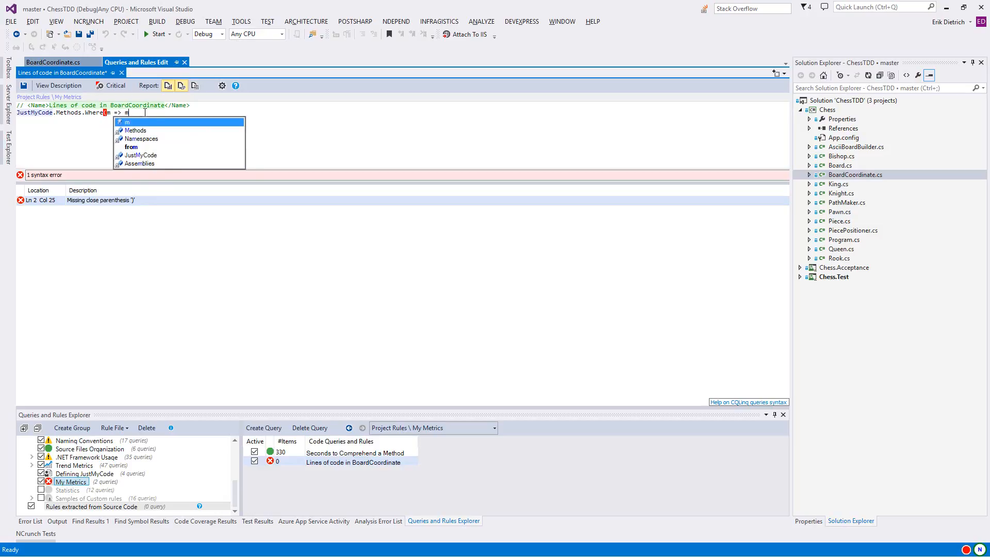
text(.ParentType)
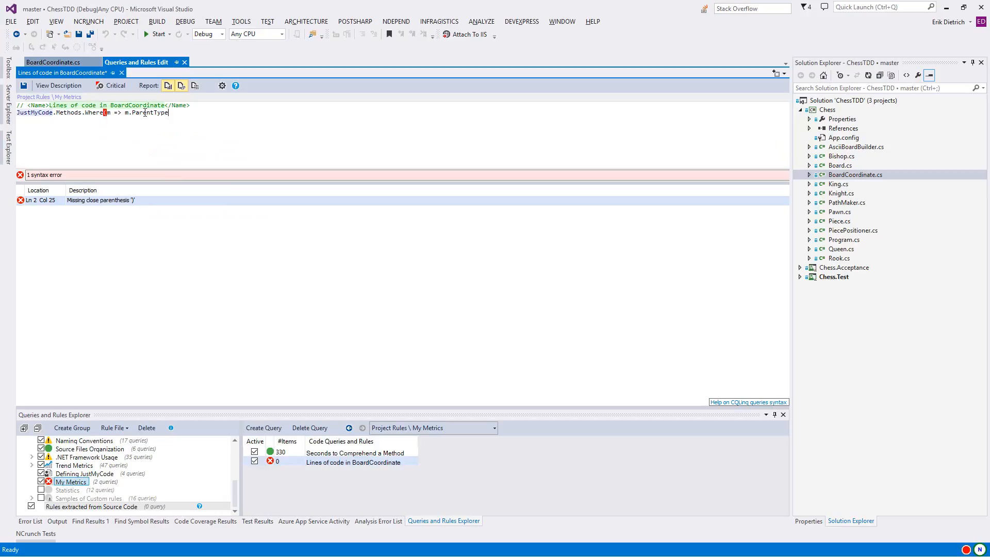
text(.)
text(N)
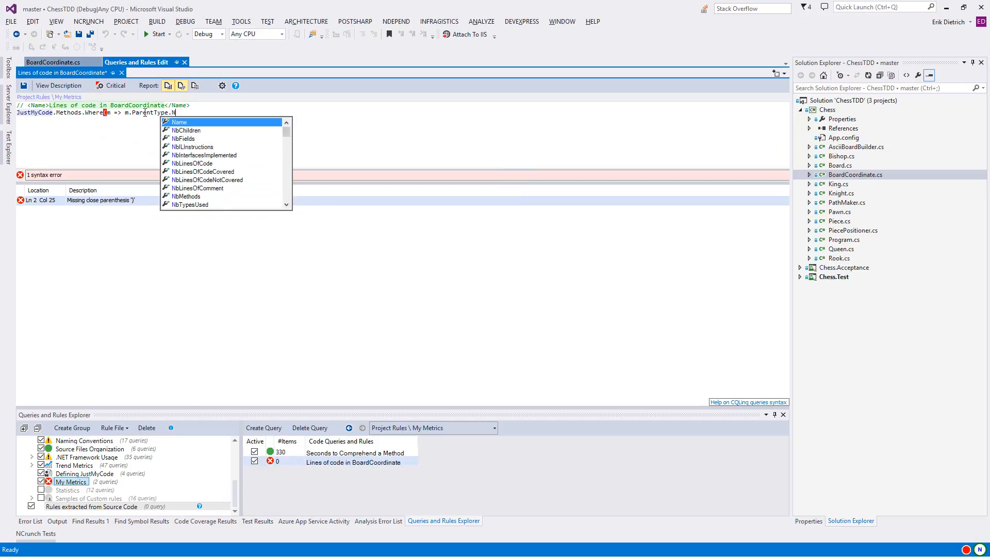
text(ameLike("Bo)
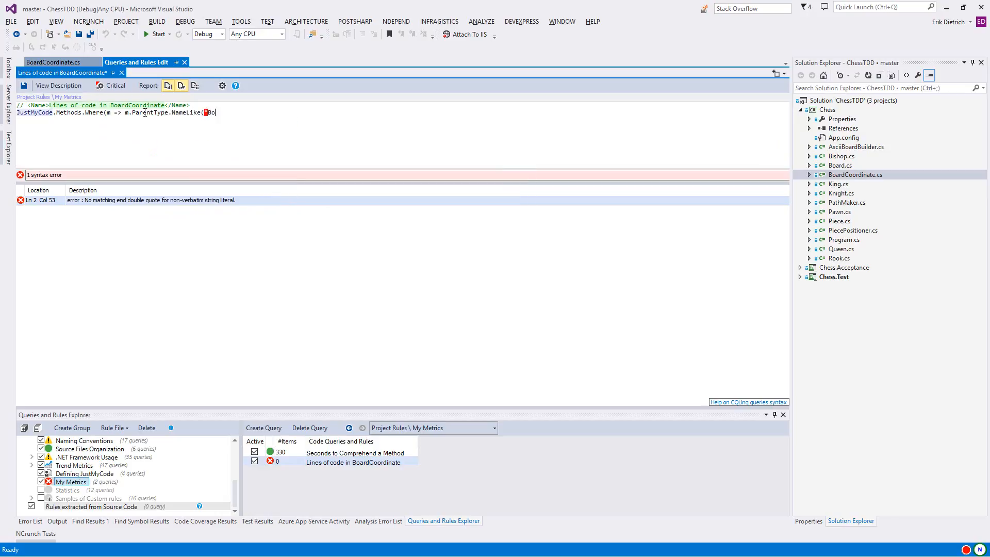
text(ardCoodina)
text(te")))
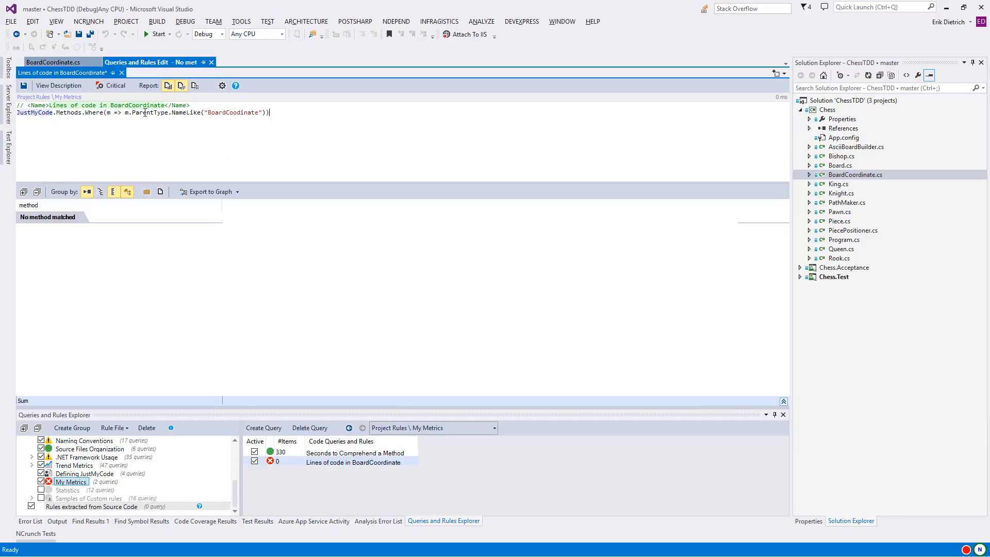
text(.)
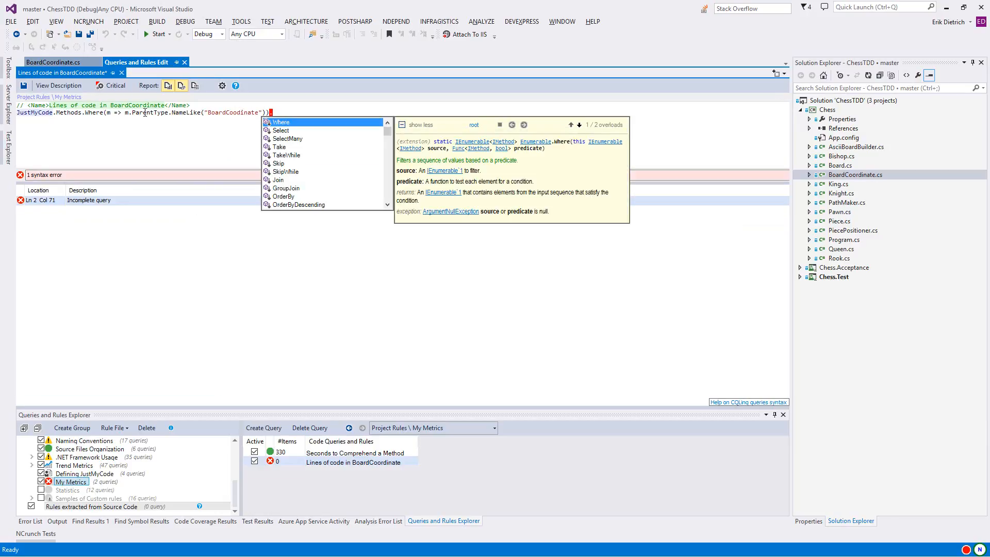
text(Select()
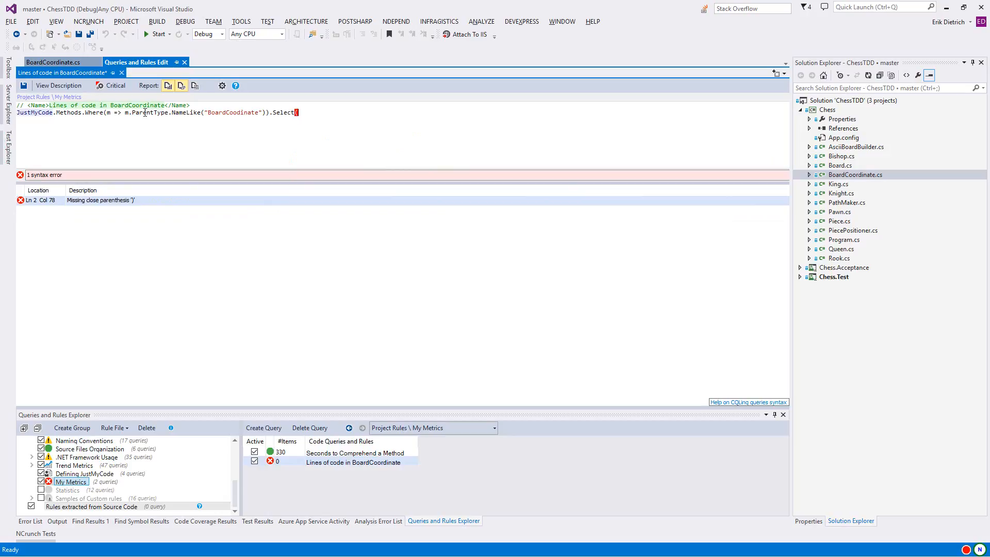
text(m =<)
Project each method with m.NbLinesOfCode and save, matching 15 methods.
key(BackSpace)
text(> )
text( new {)
text( me)
key(BackSpace)
text(., )
text(.)
text(NbLin)
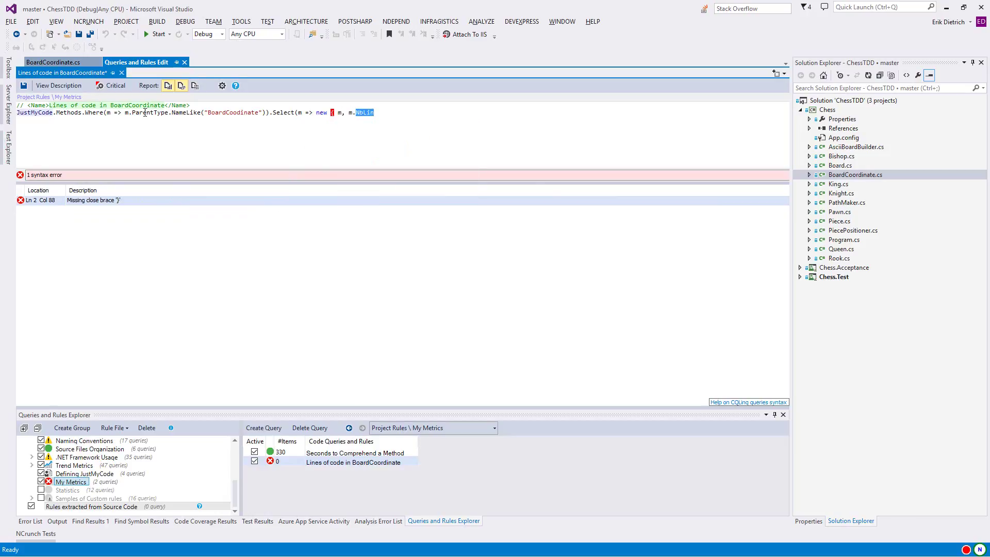
key(Tab)
text(}))
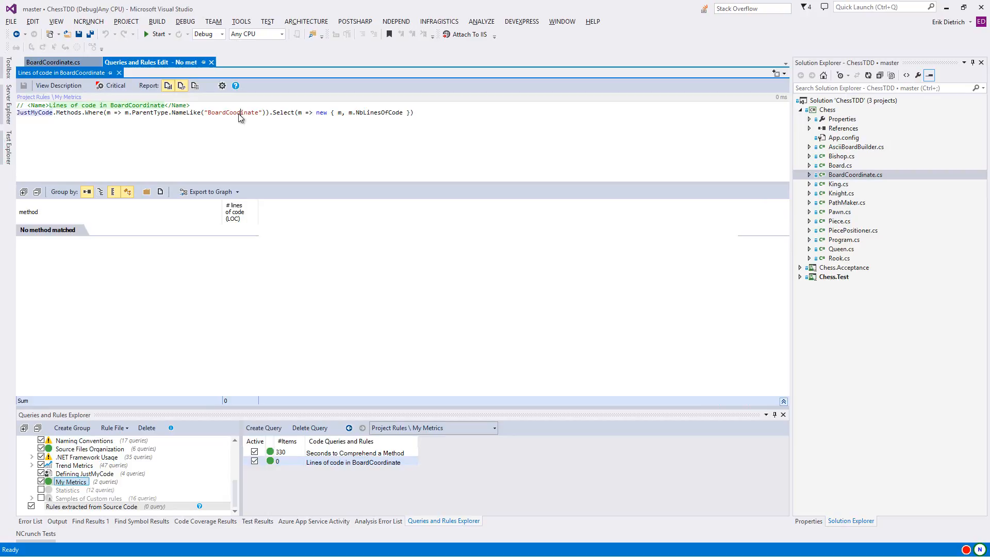
text(r)
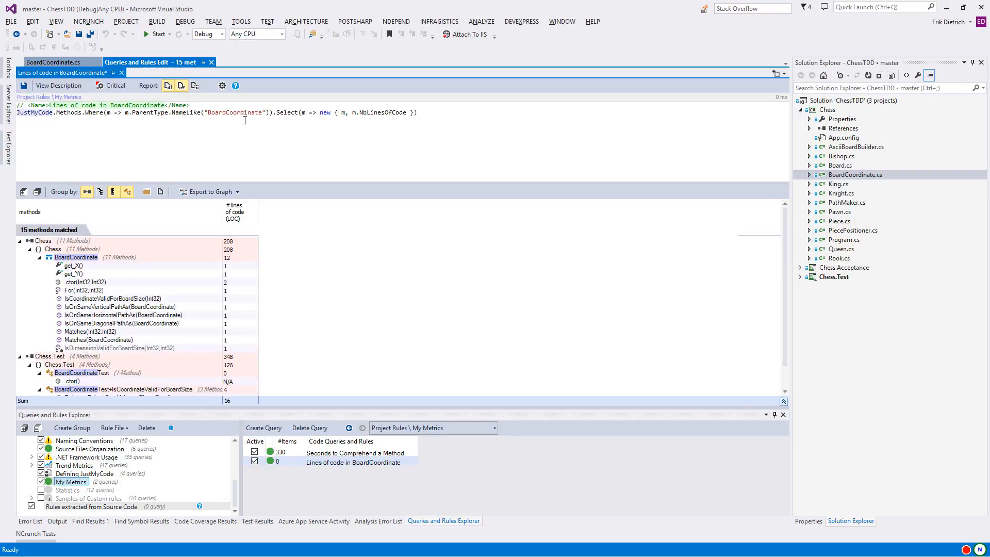
key(ctrl+s)
Float the query editor, widen its results and pick IsCoordinateValidForBoardSize.
drag(194, 64, 846, 65)
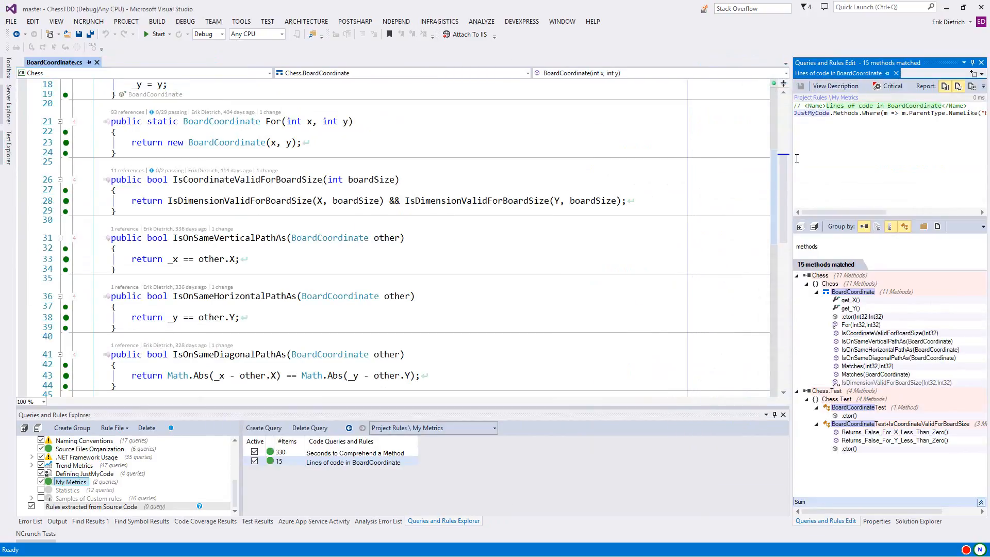
drag(791, 158, 742, 158)
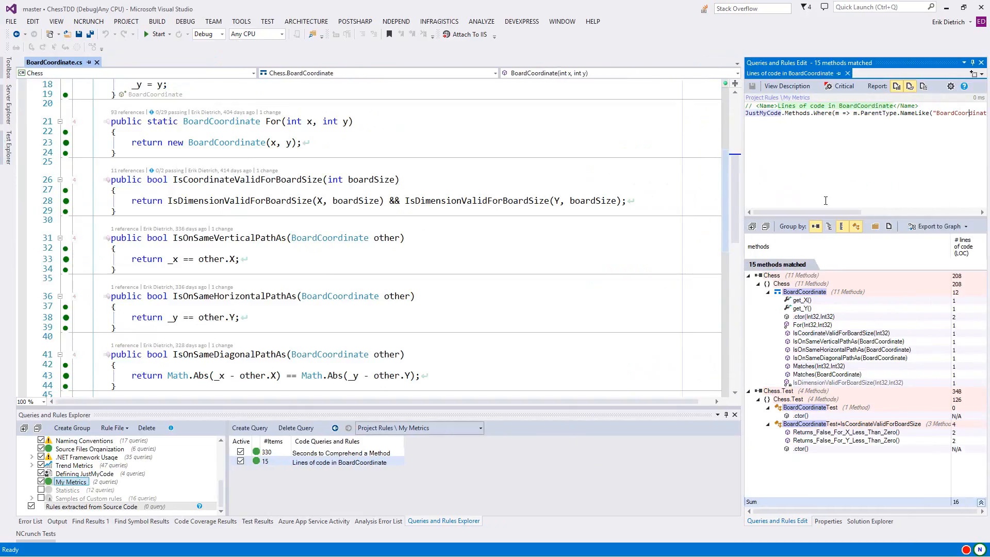
click(846, 333)
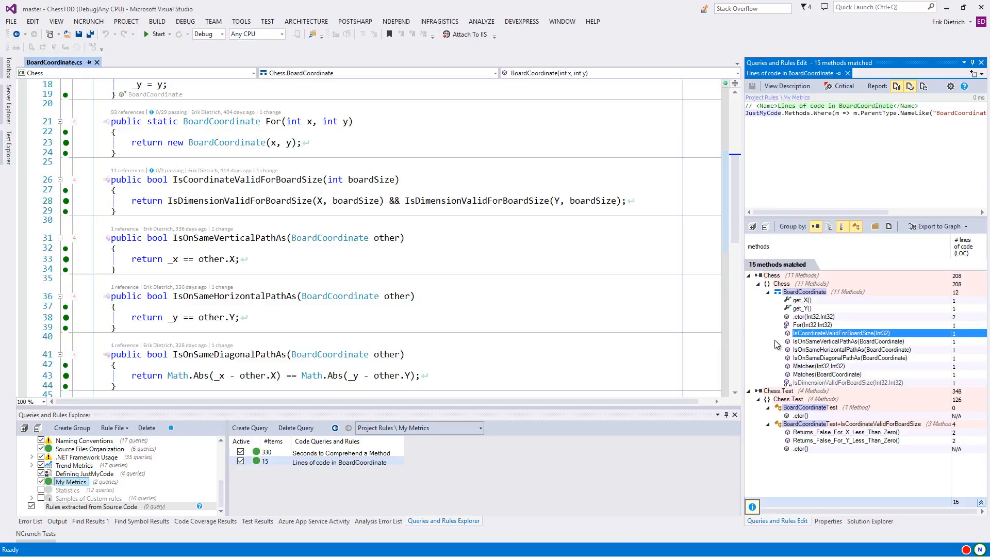
Browse the BoardCoordinate constructor's assignment lines, then return to the query editor.
click(634, 323)
scroll(464, 233, down, 5)
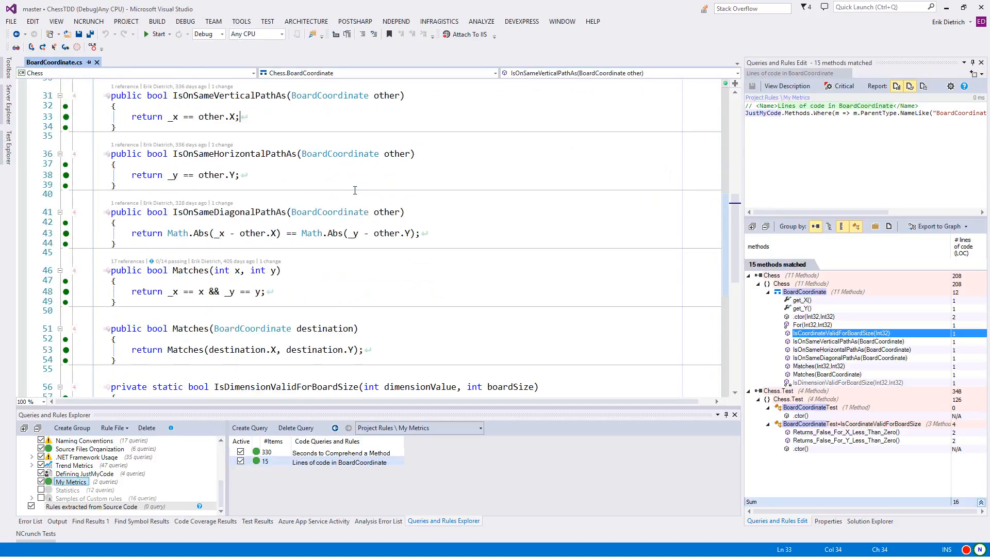
scroll(387, 217, down, 5)
scroll(354, 188, down, 3)
scroll(310, 209, up, 6)
scroll(272, 217, up, 5)
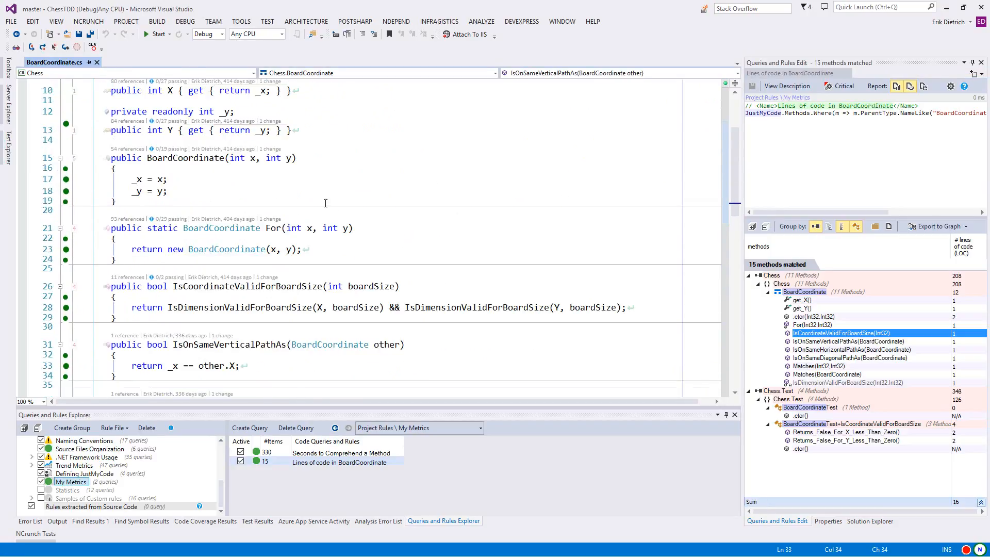
scroll(196, 219, up, 1)
drag(131, 215, 175, 226)
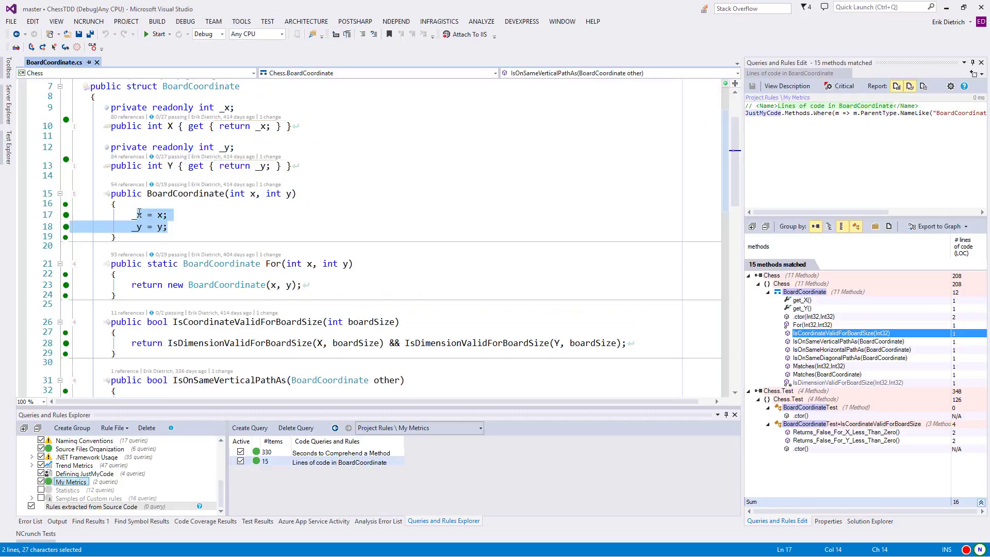
click(205, 224)
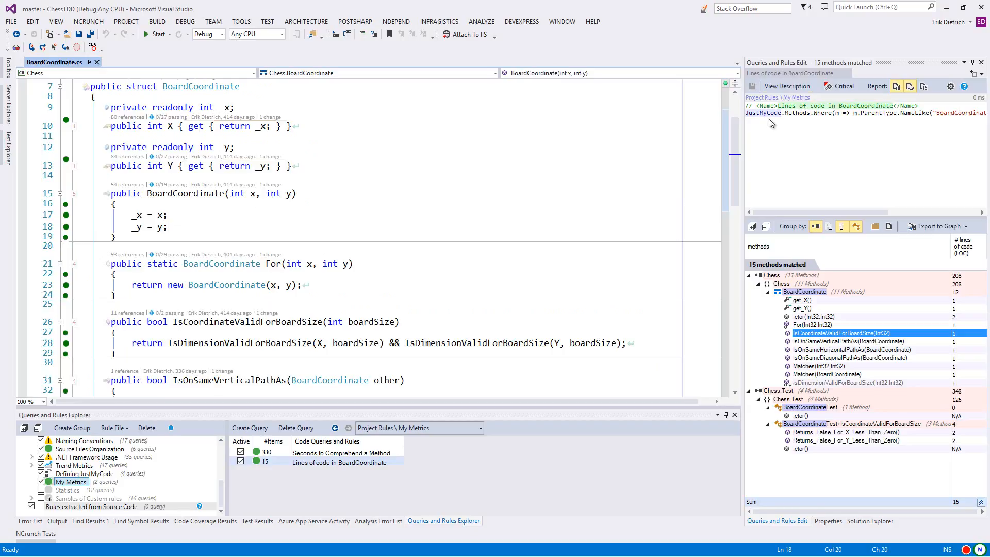
click(952, 149)
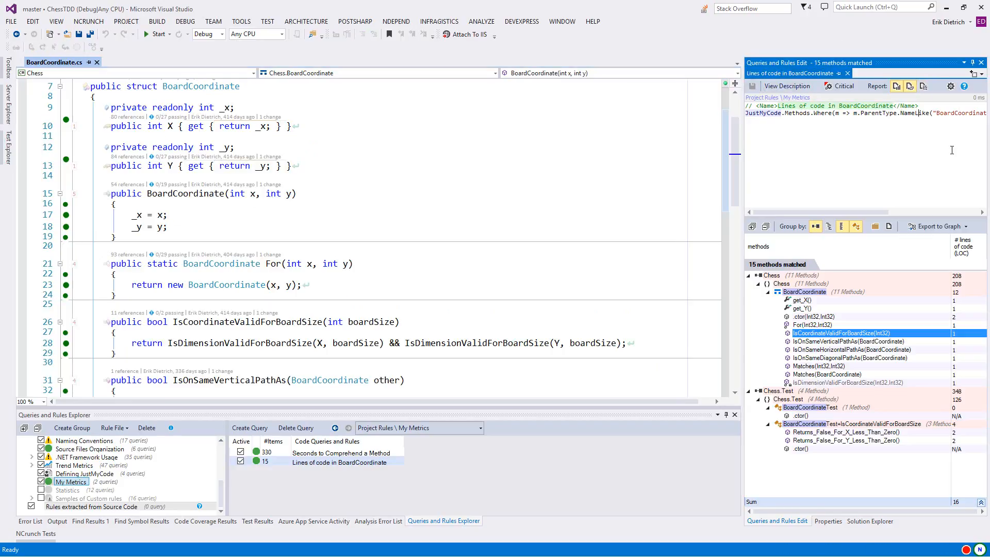
Add m.NbILInstructions to the Select projection on its own line and save the query.
key(End)
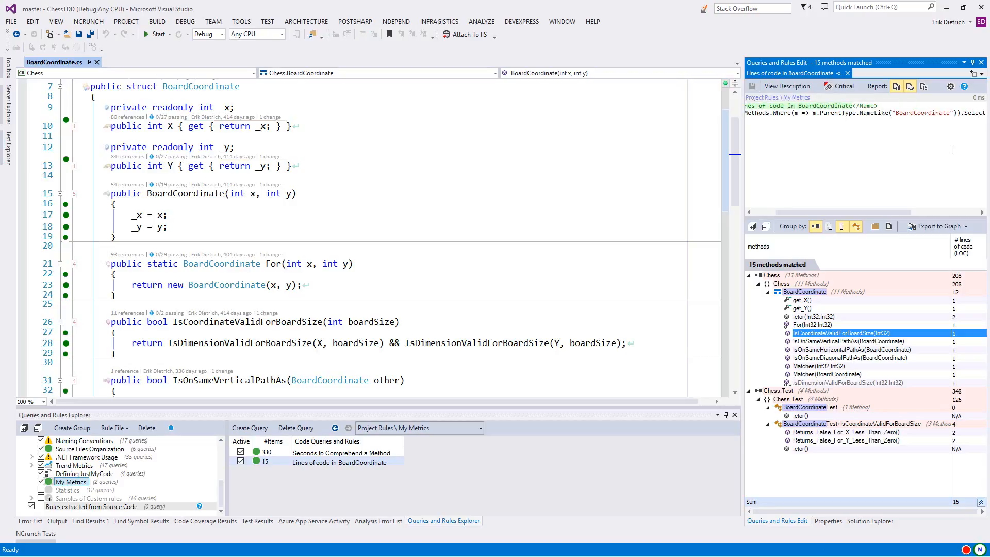
key(Return)
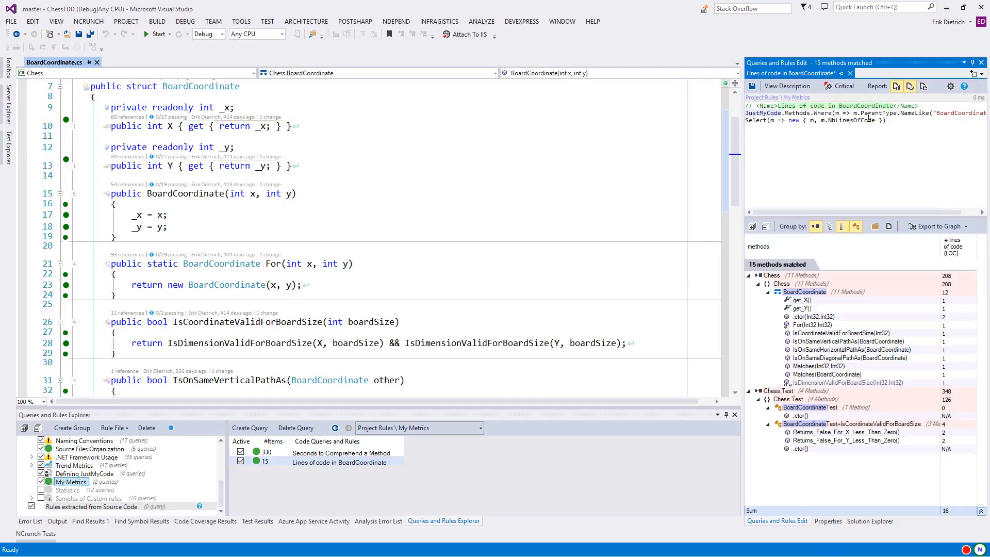
text(, m.L)
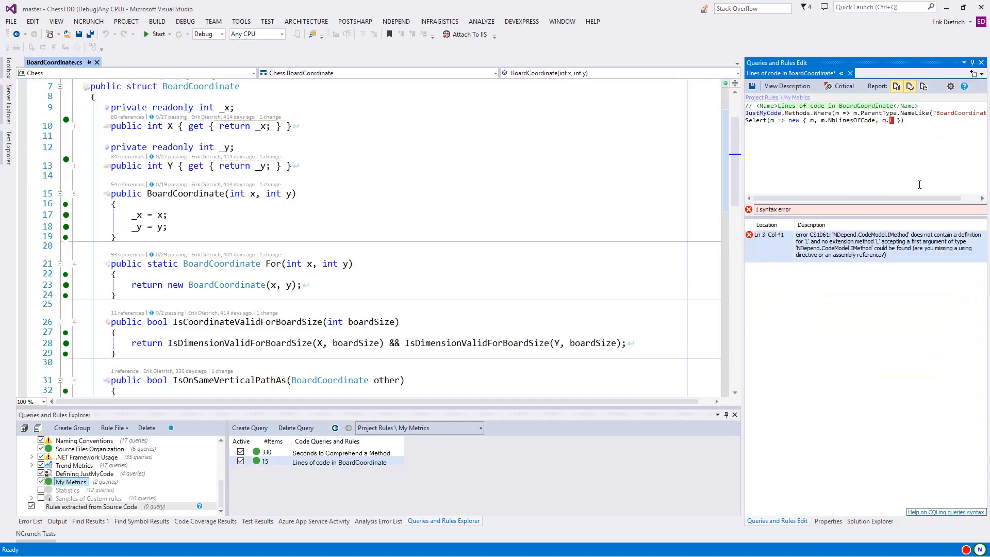
key(BackSpace)
text(Nb)
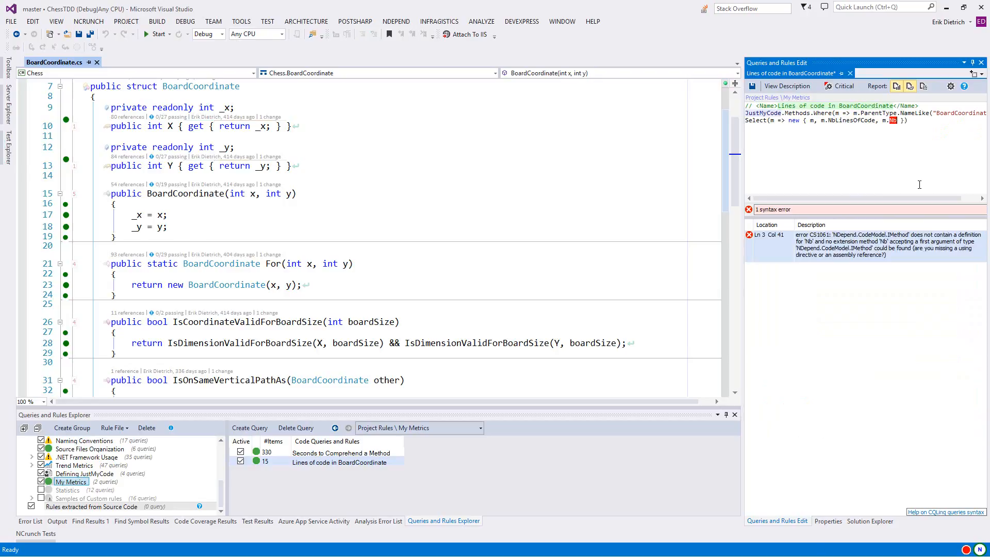
key(BackSpace)
key(BackSpace)
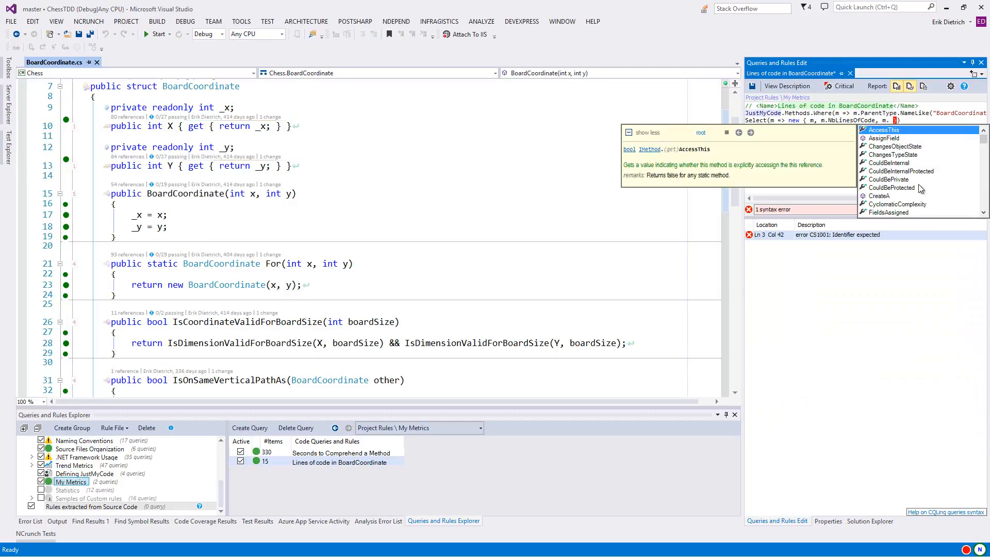
text(Nb)
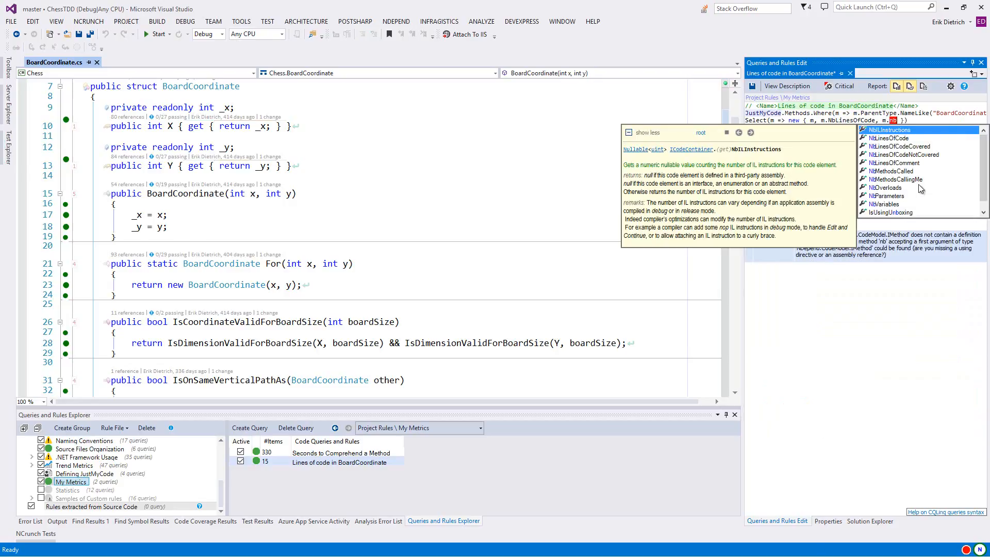
text(I)
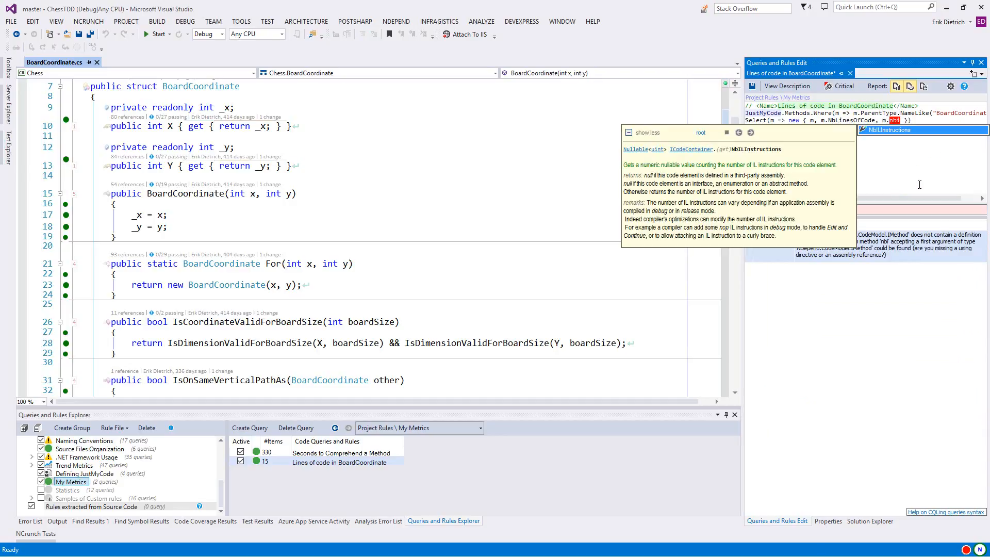
key(Tab)
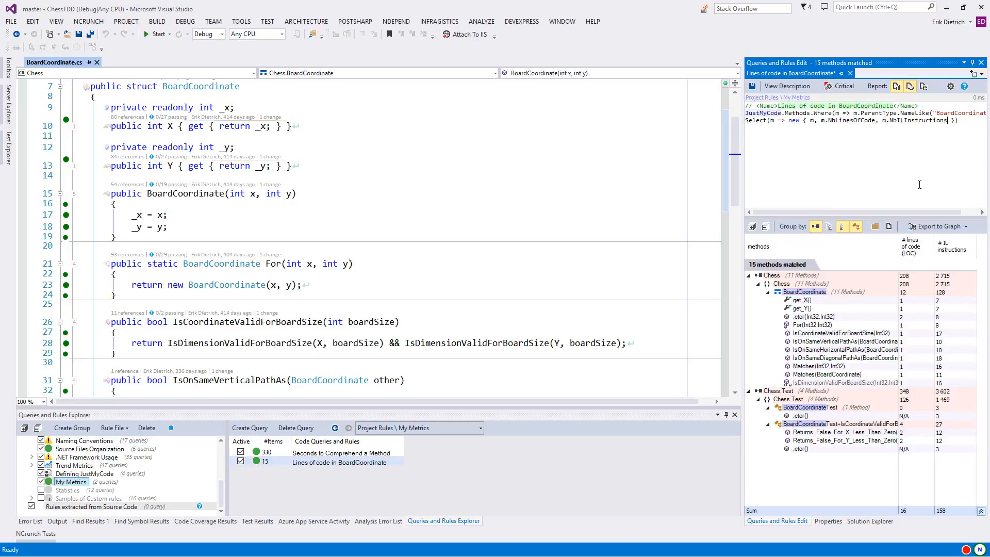
key(ctrl+s)
click(872, 358)
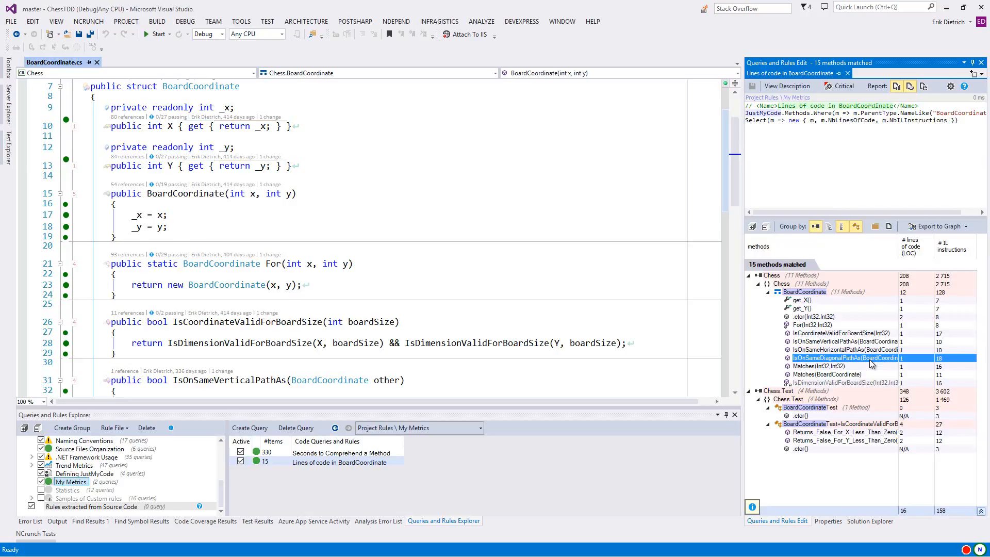
double_click(859, 316)
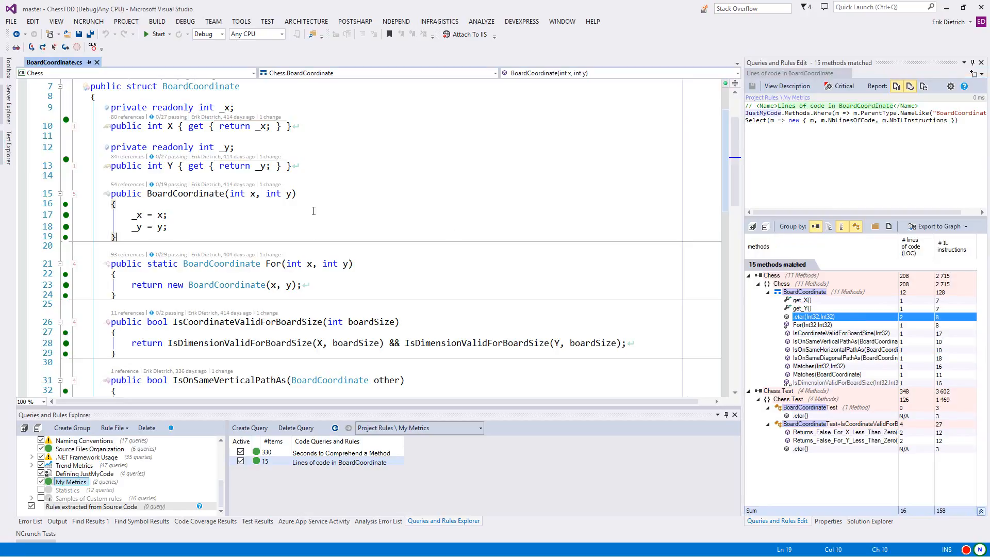
click(215, 225)
click(882, 333)
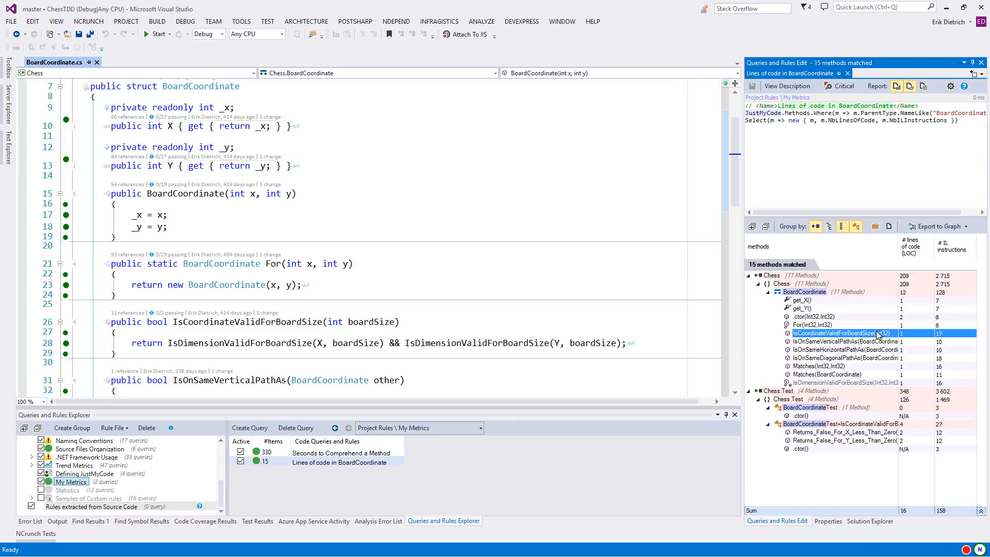
click(254, 270)
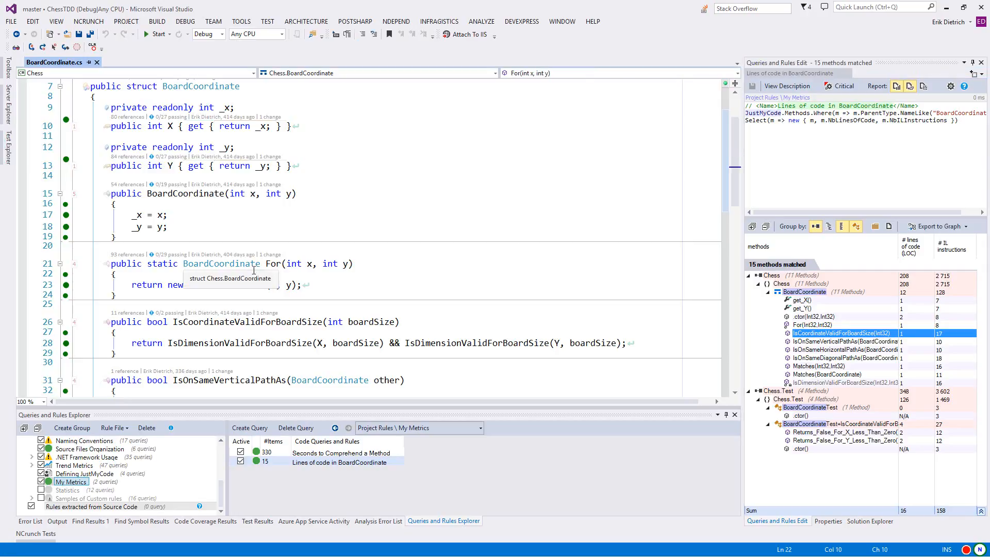
scroll(254, 271, down, 3)
click(406, 237)
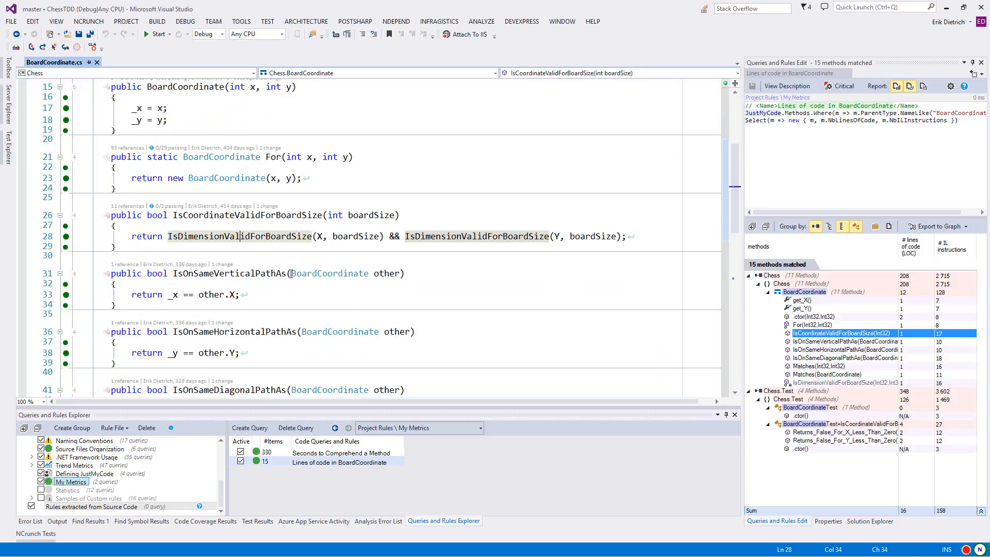
scroll(291, 274, down, 1)
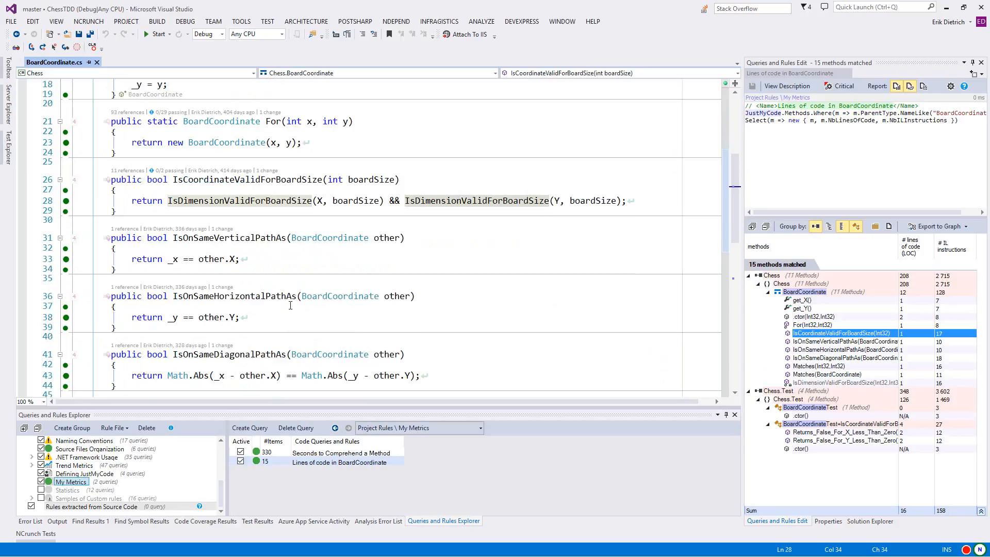
double_click(837, 354)
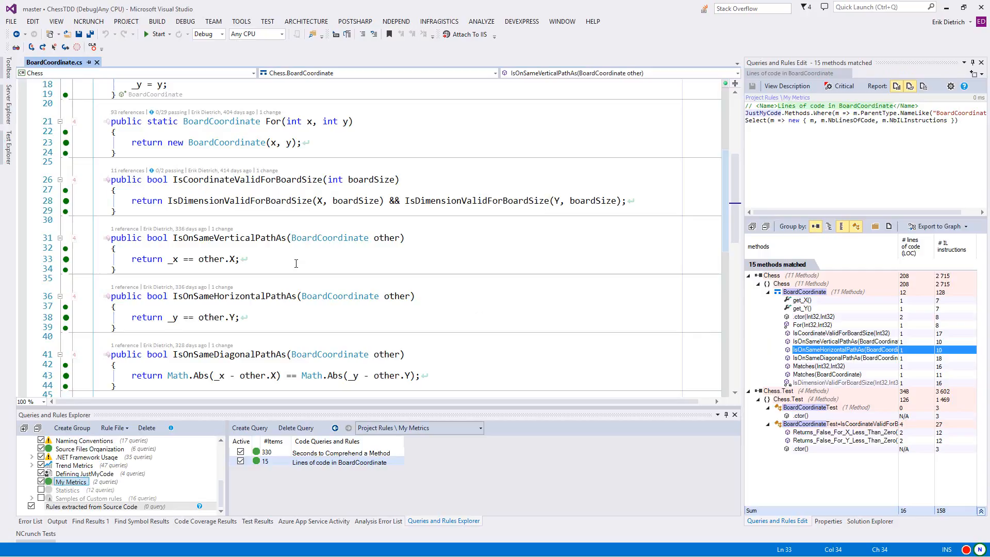
scroll(295, 283, down, 1)
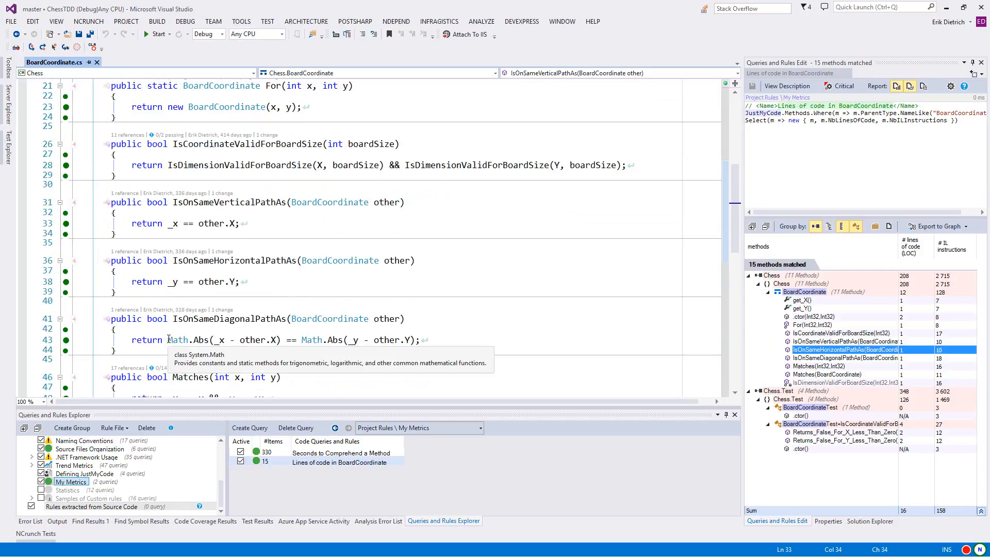
drag(167, 340, 422, 340)
click(431, 344)
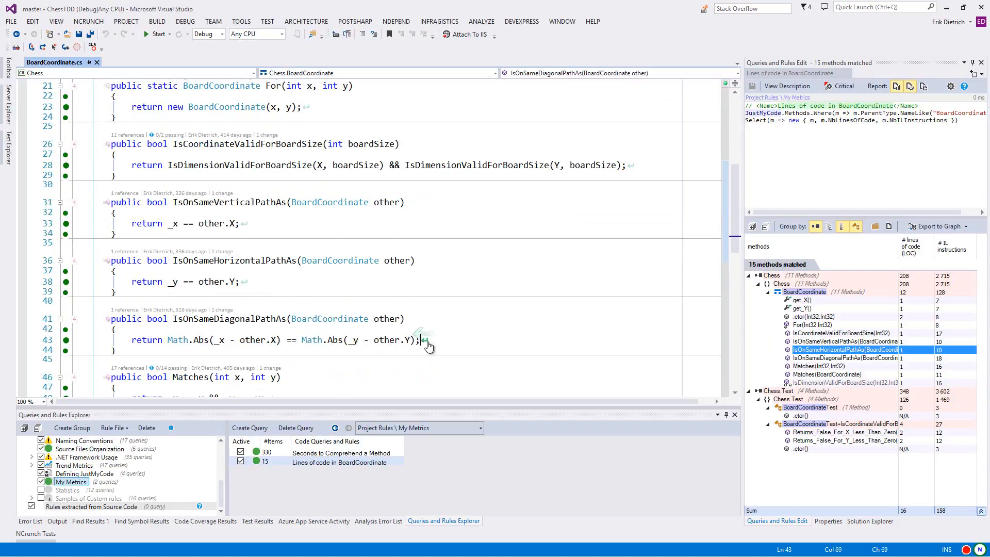